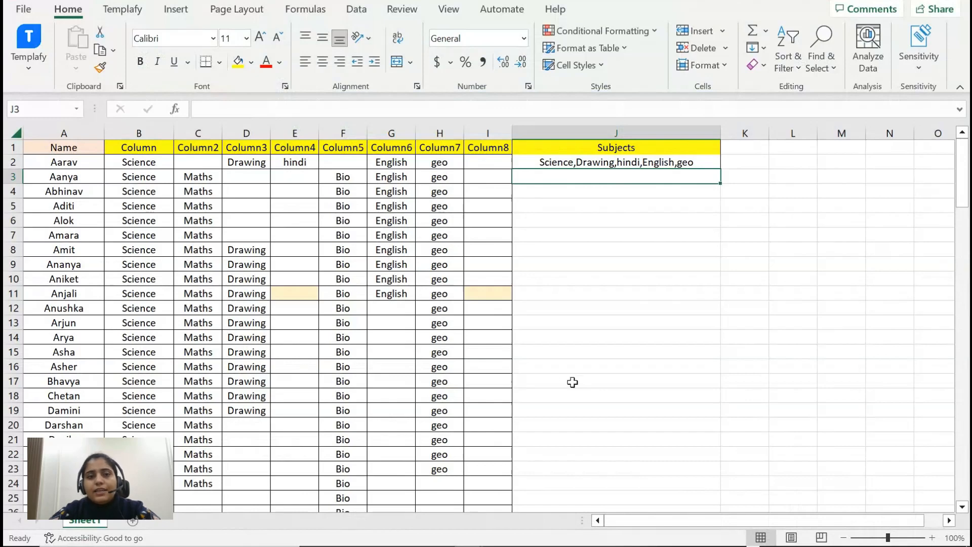
Step: Examine the subject columns B to I, the blank cells in rows 2 and 3, and the combined subject list in J2
left_click(355, 164)
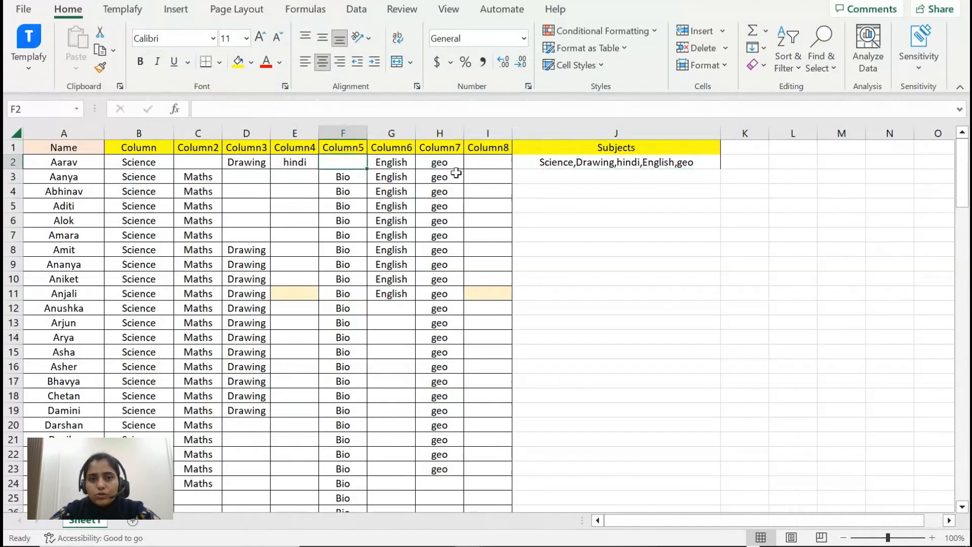
left_click(487, 162)
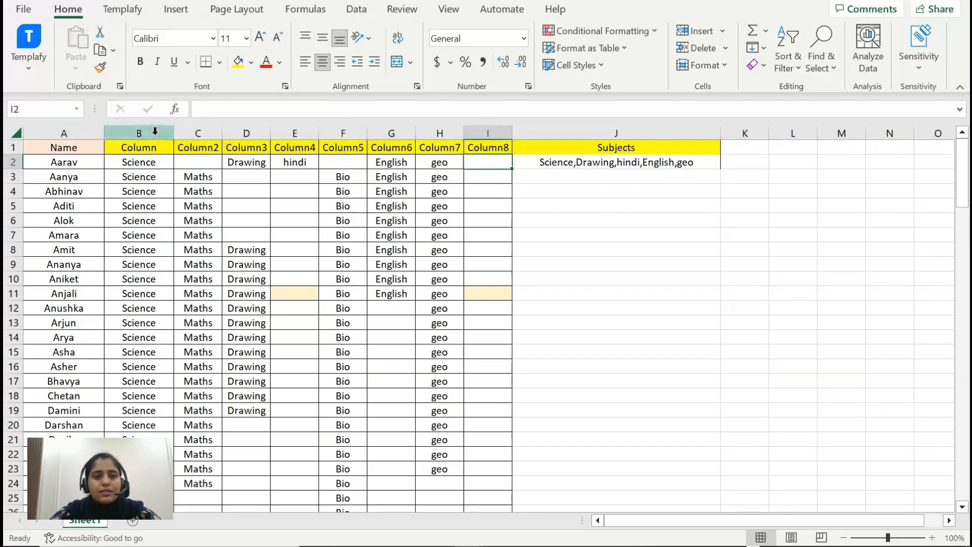
left_click_drag(152, 133, 472, 188)
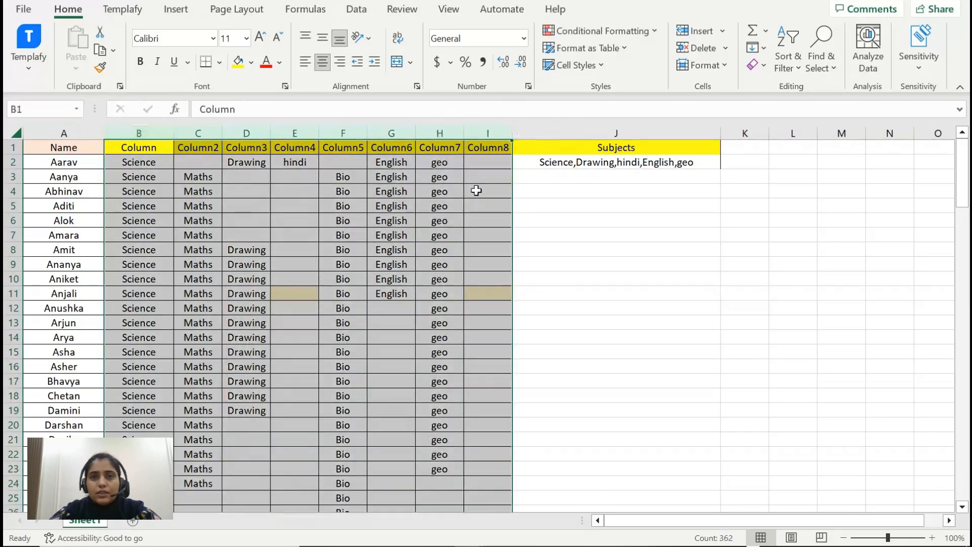
left_click(472, 189)
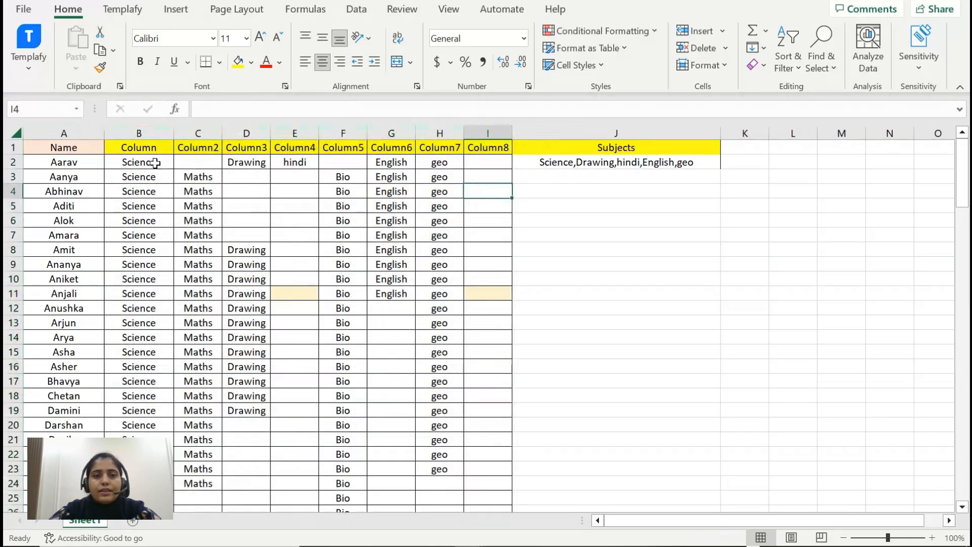
left_click_drag(157, 162, 488, 163)
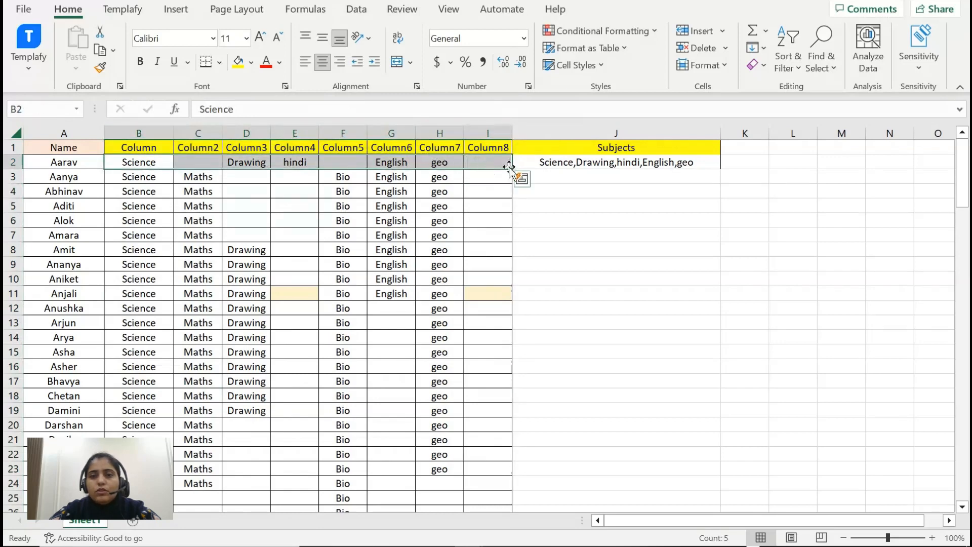
left_click(594, 161)
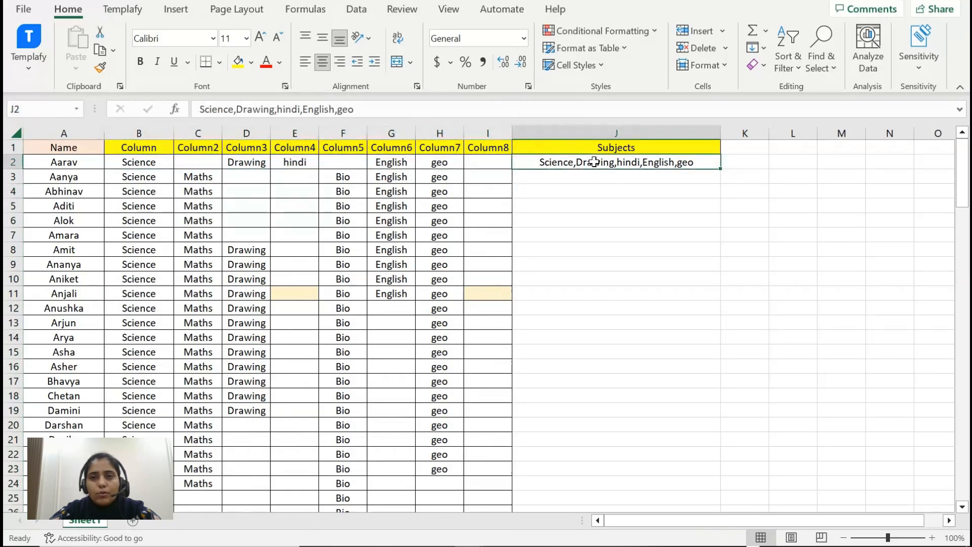
left_click(343, 161)
left_click(197, 161)
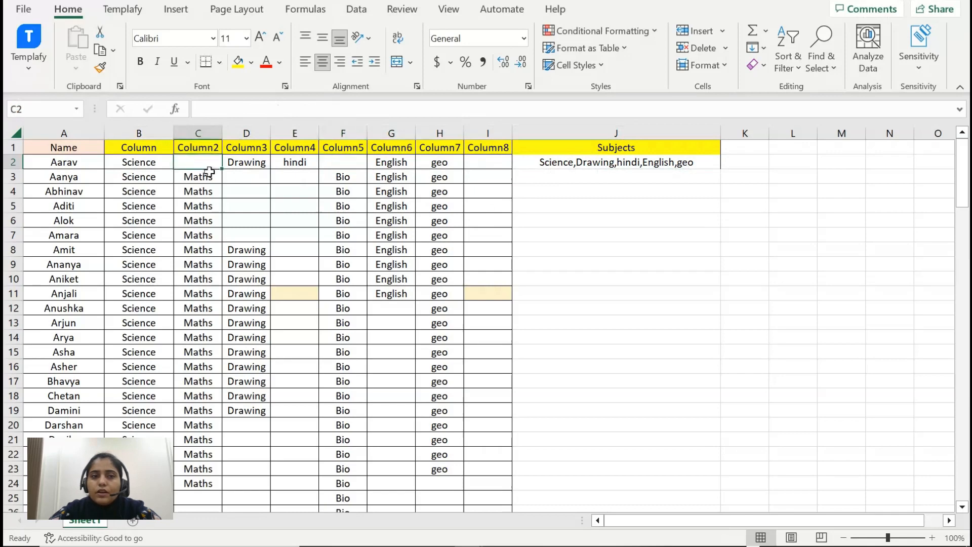
left_click(346, 158)
left_click(473, 161)
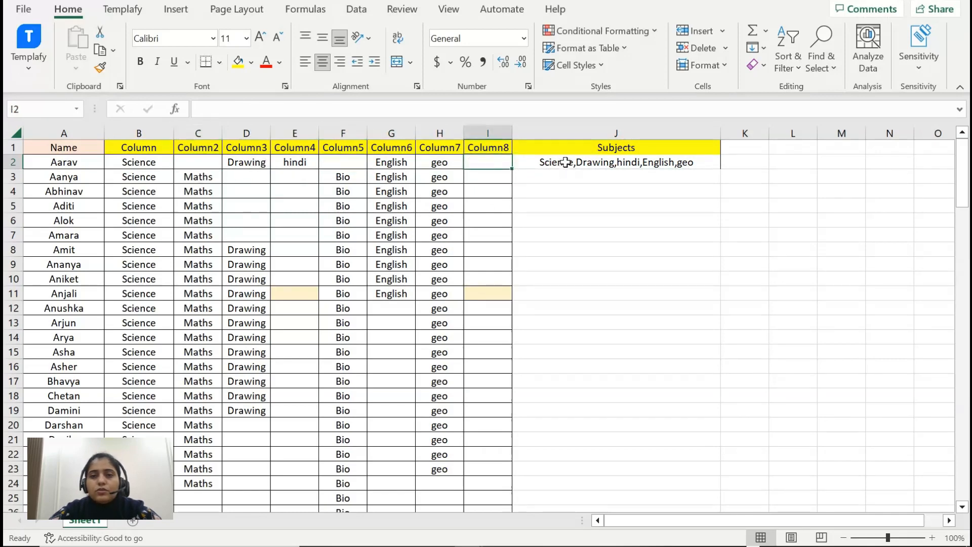
left_click(564, 162)
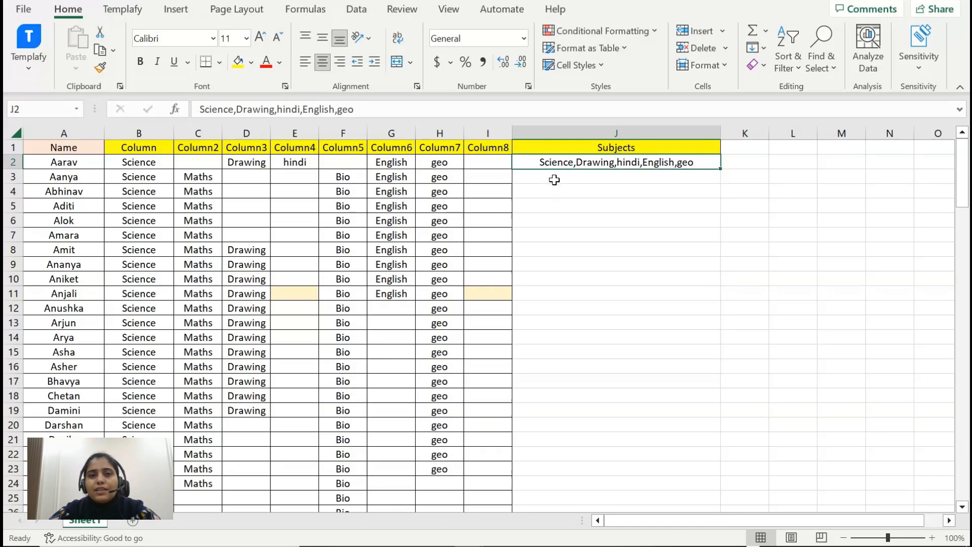
left_click(253, 184)
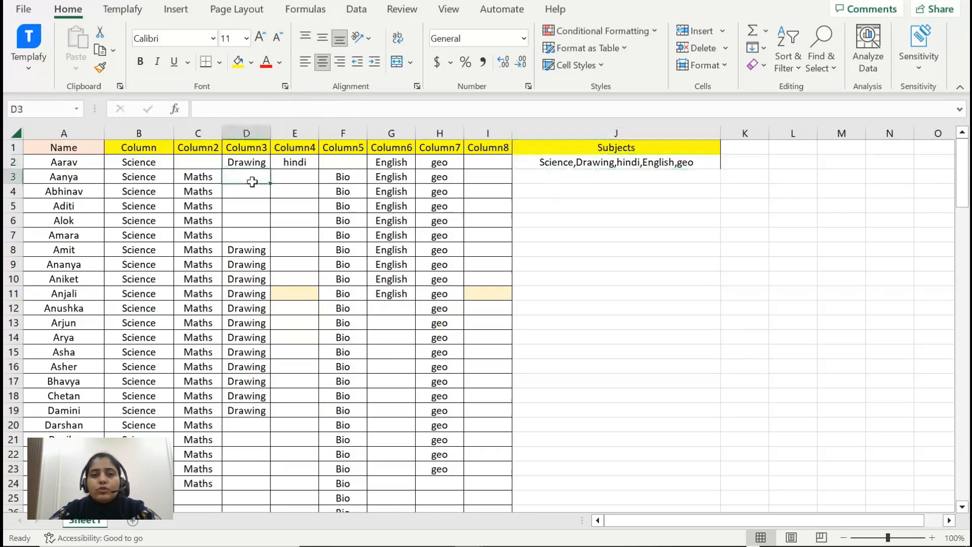
left_click(291, 181)
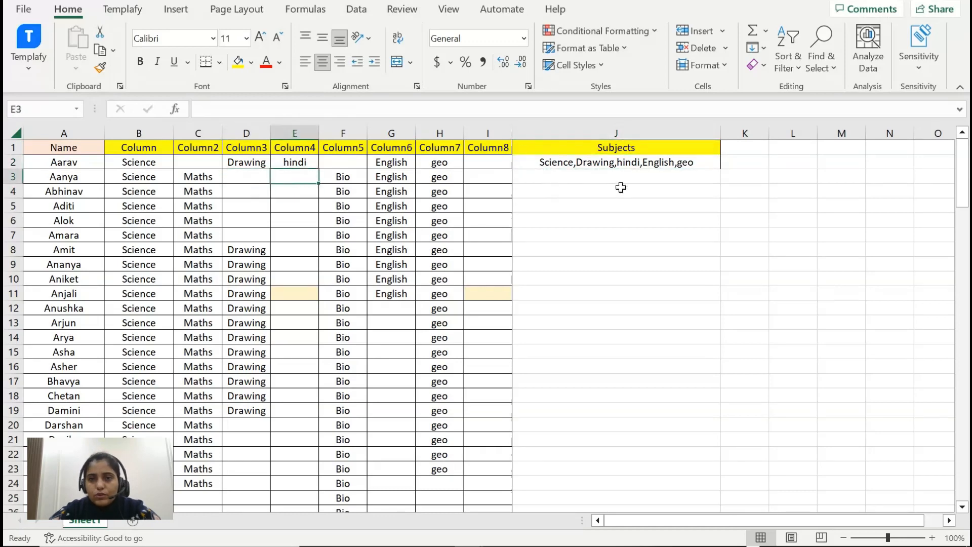
Step: Begin a CONCAT formula in J3 that joins B3, C3, D3 and E3 with "," between each cell
left_click(599, 180)
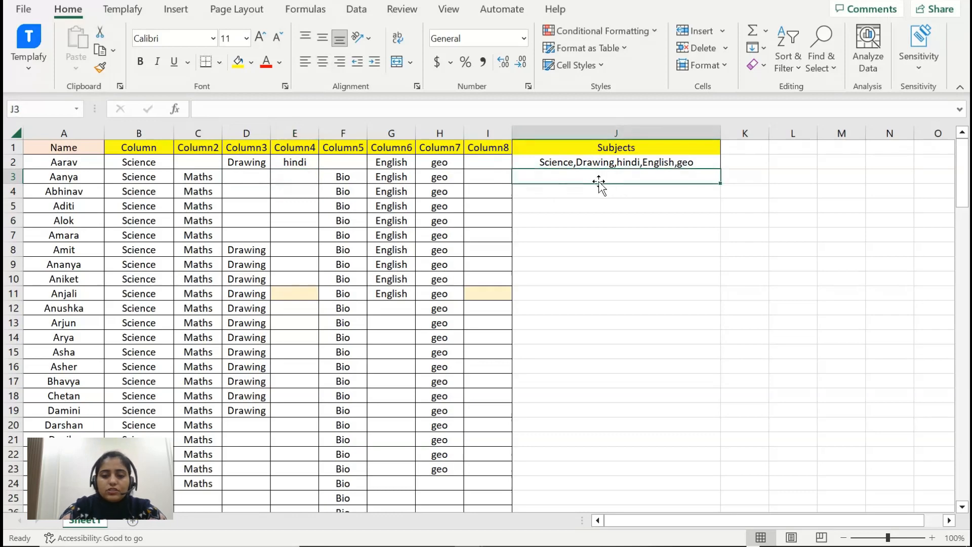
type("=conc")
type("at(")
left_click(129, 177)
type(",\"")
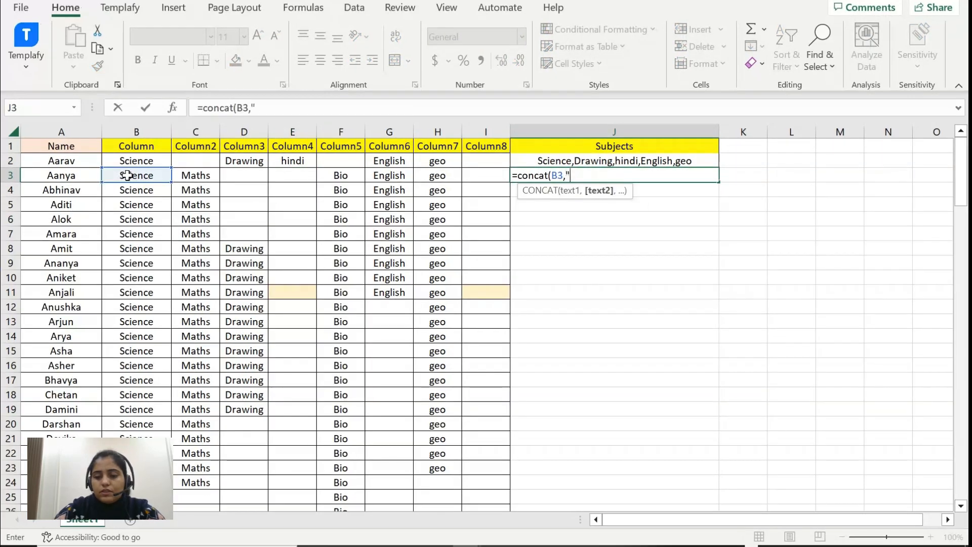
type(",\",")
left_click(191, 175)
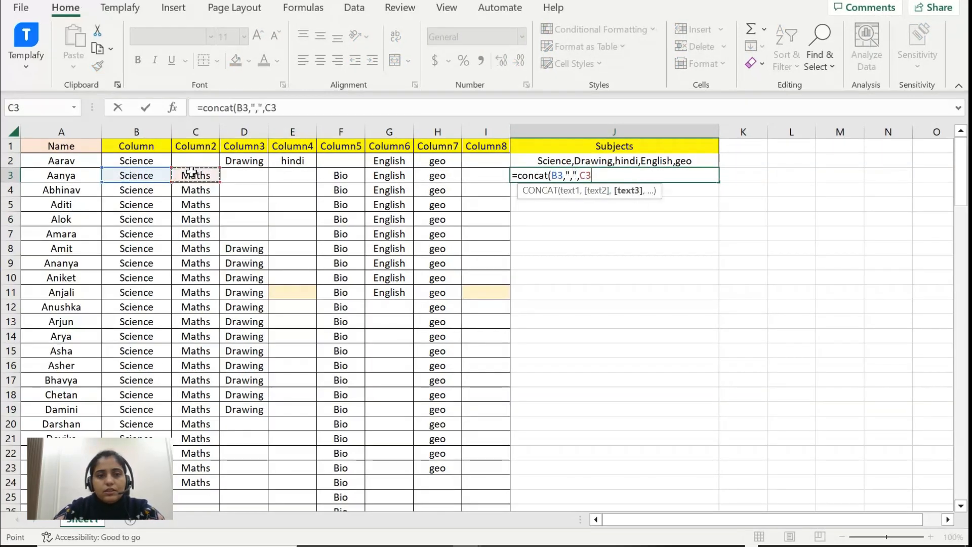
type(",\",\",")
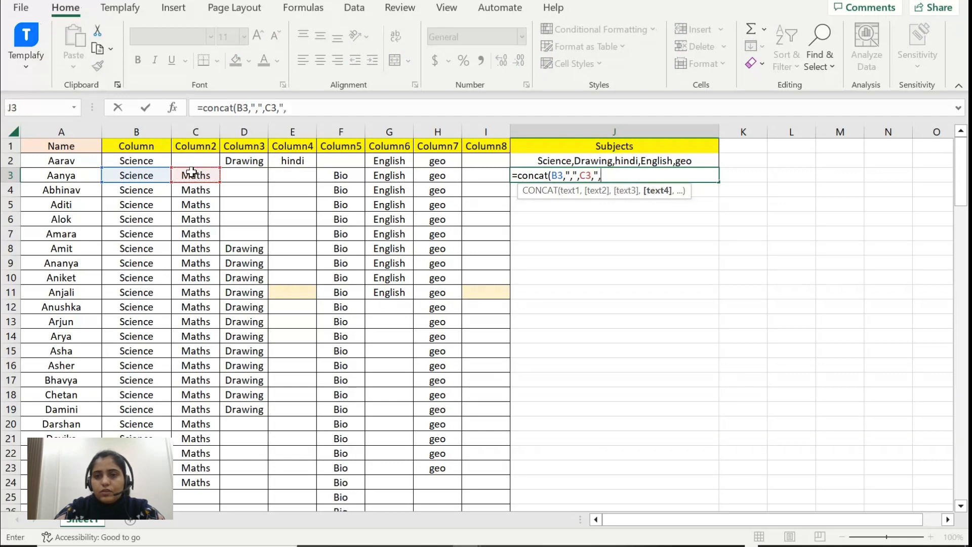
left_click(243, 175)
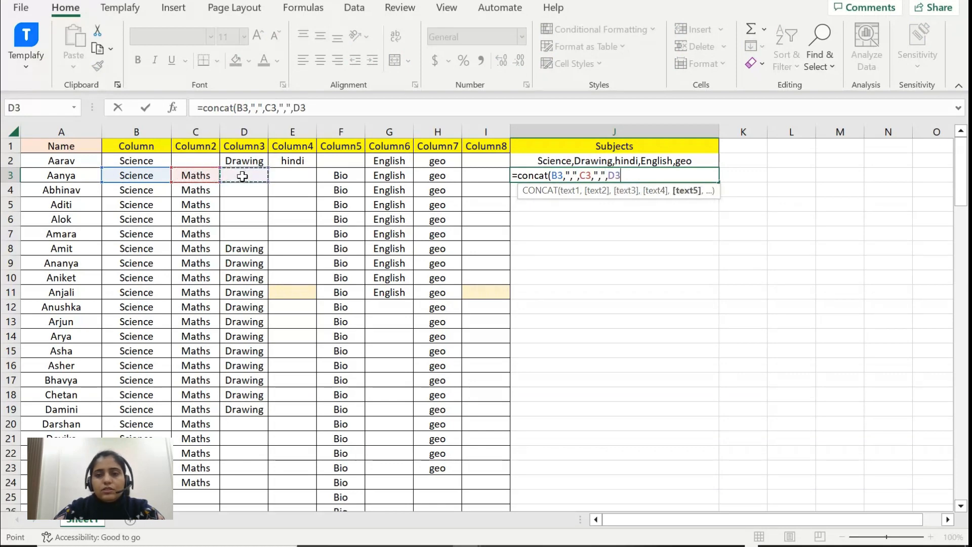
type(",")
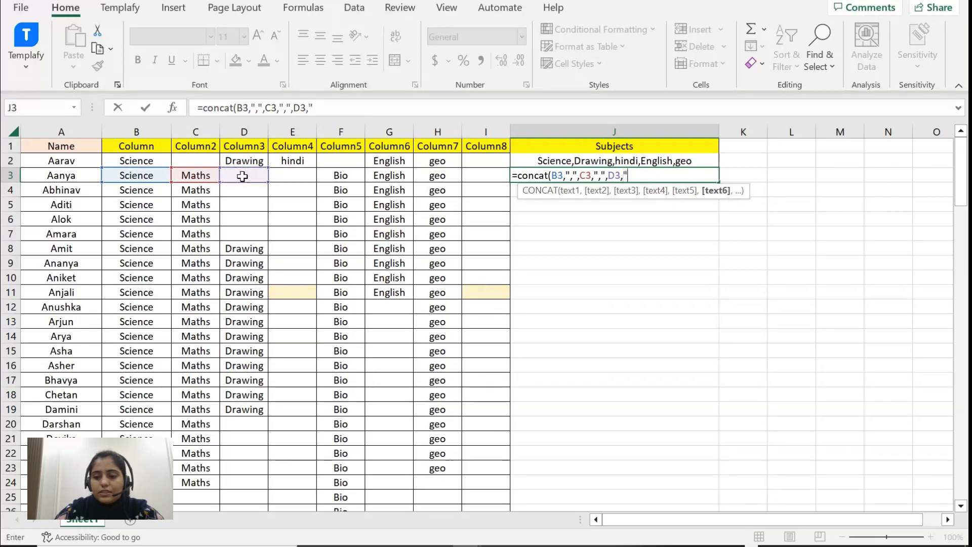
type("\",\",")
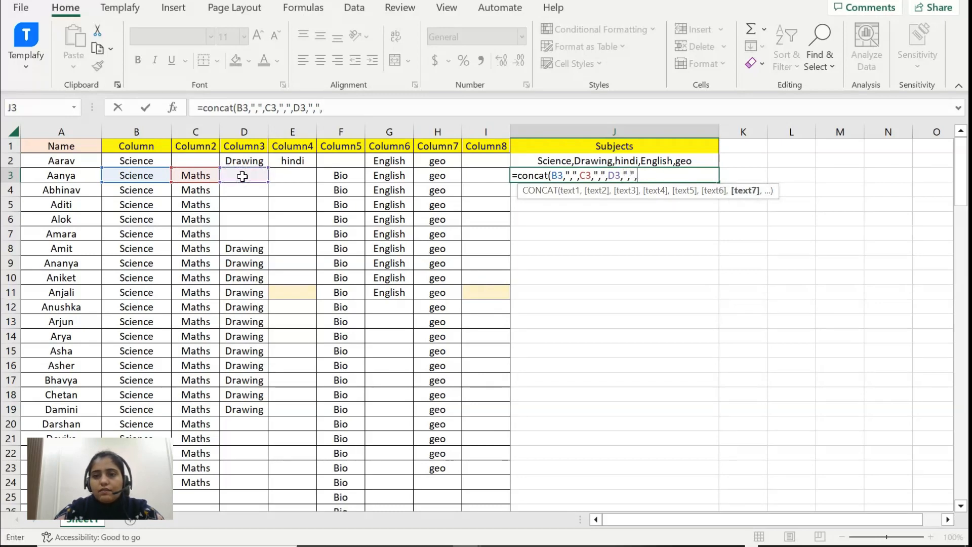
left_click(280, 174)
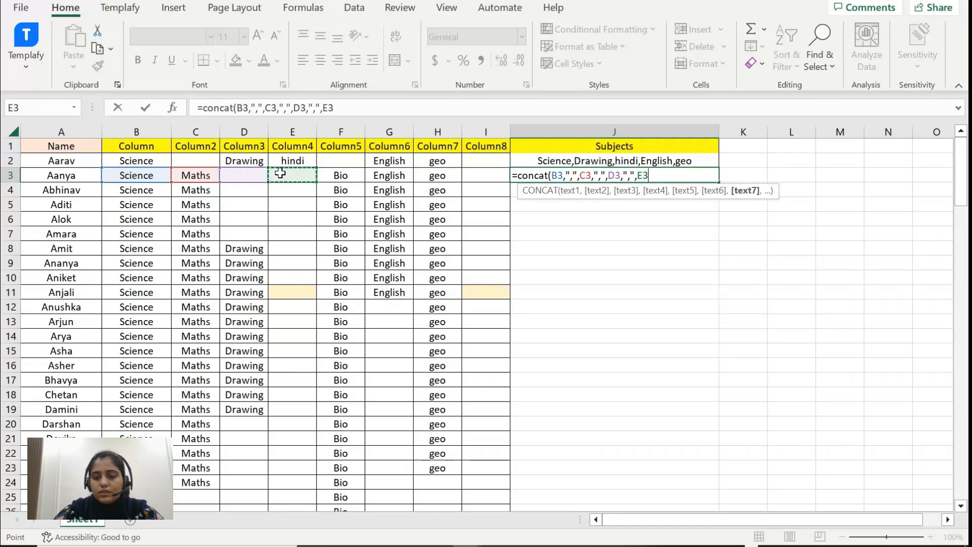
Step: Extend J3's CONCAT formula with F3, G3, H3 and I3, each preceded by ",", and enter it
type(",\",\",")
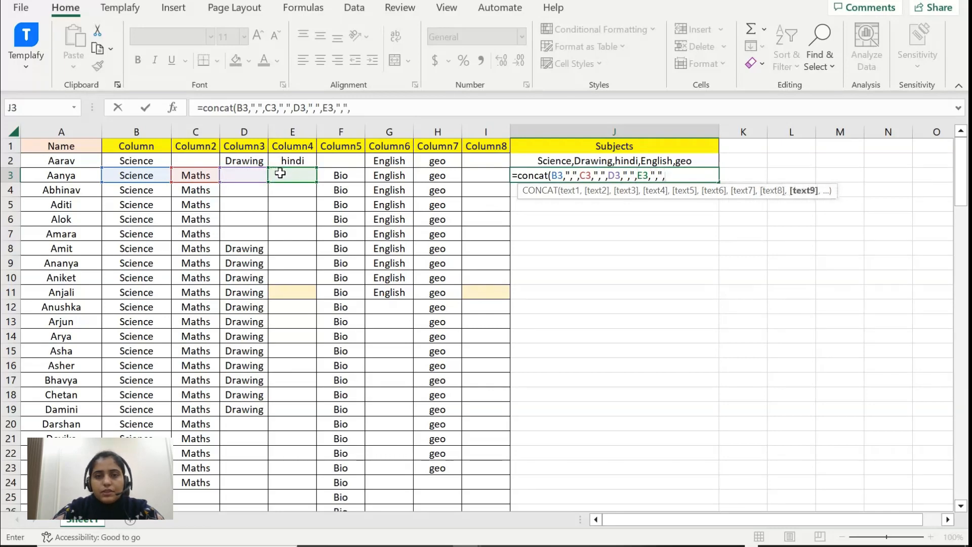
left_click(339, 175)
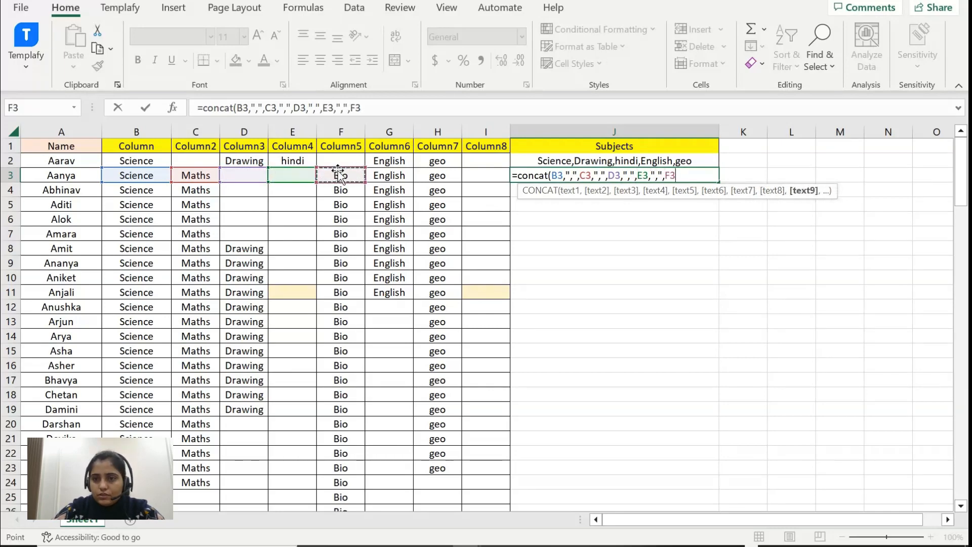
type(",\"")
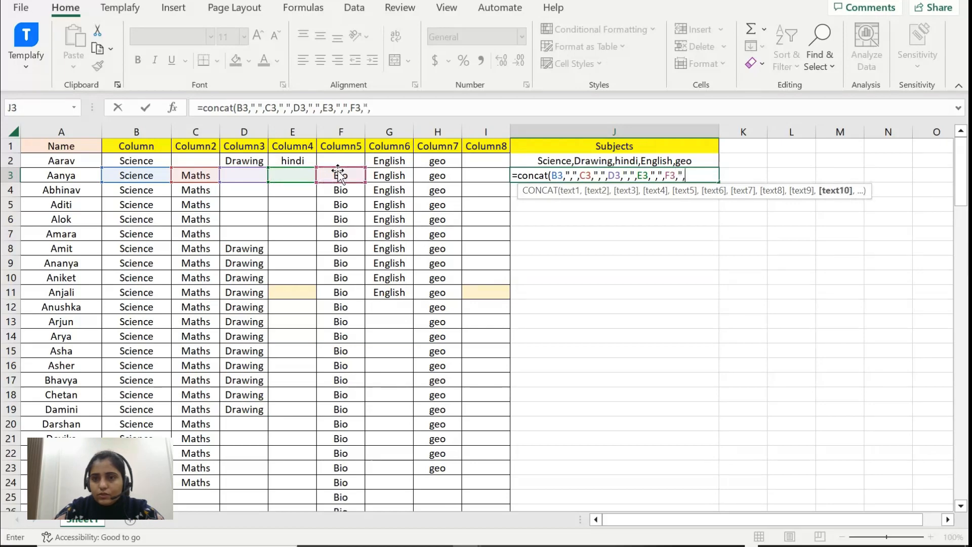
type(",\",")
left_click(391, 175)
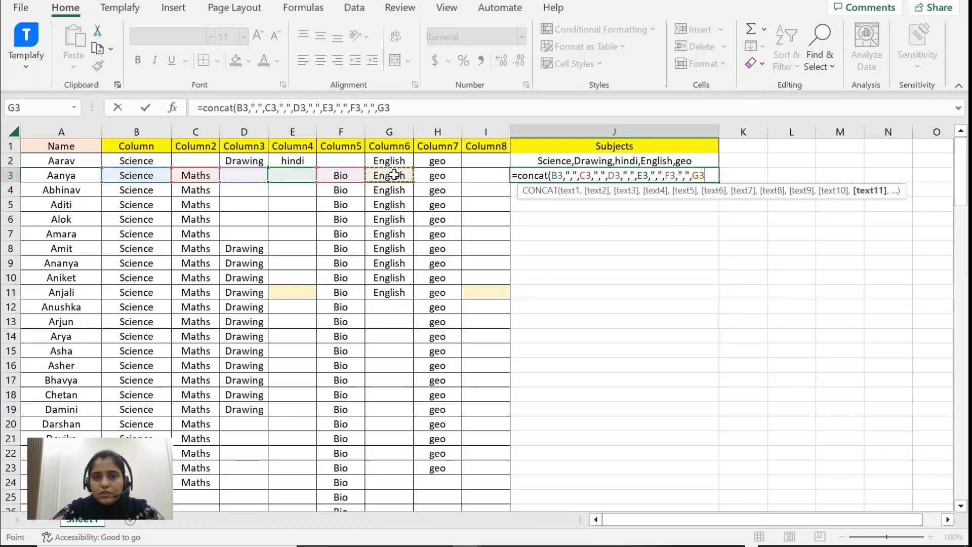
type(",\"")
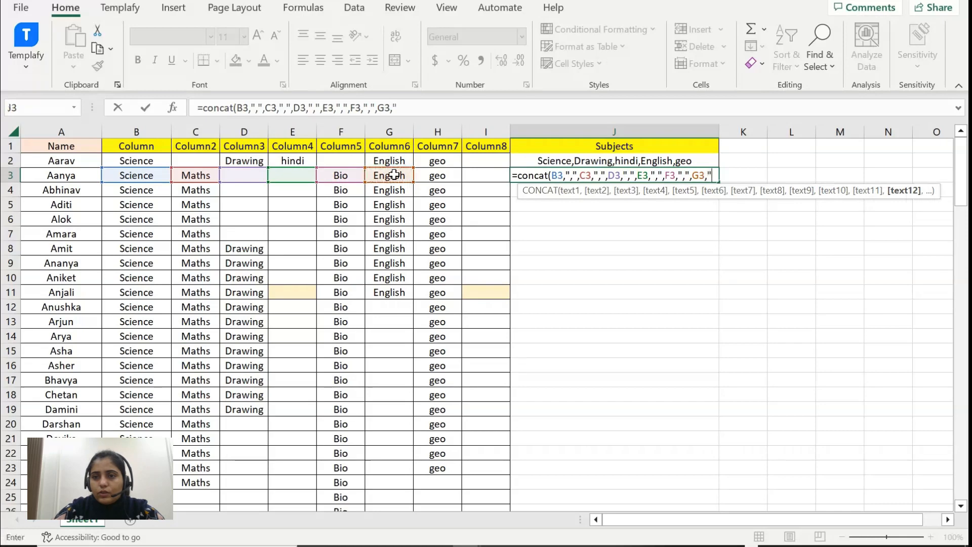
type(",\",")
left_click(452, 177)
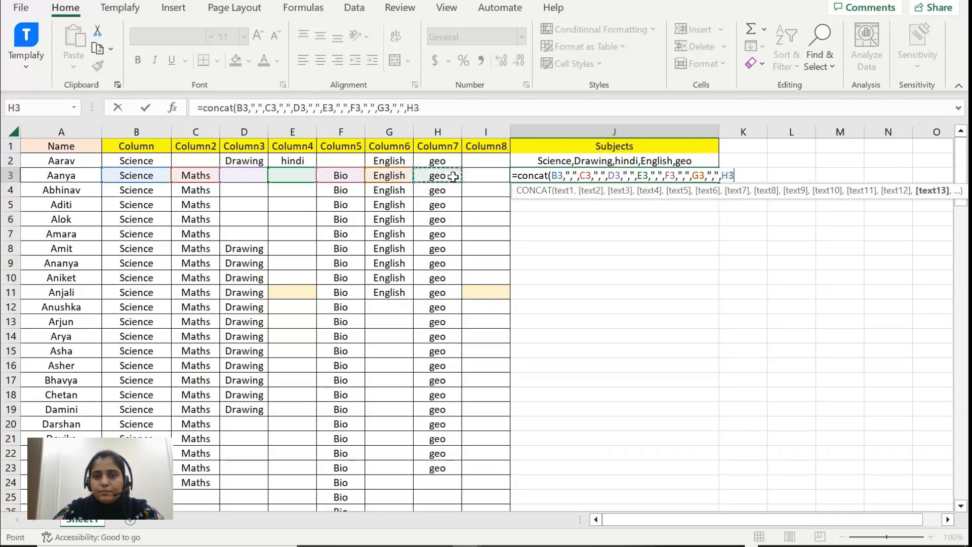
type(",\",\"")
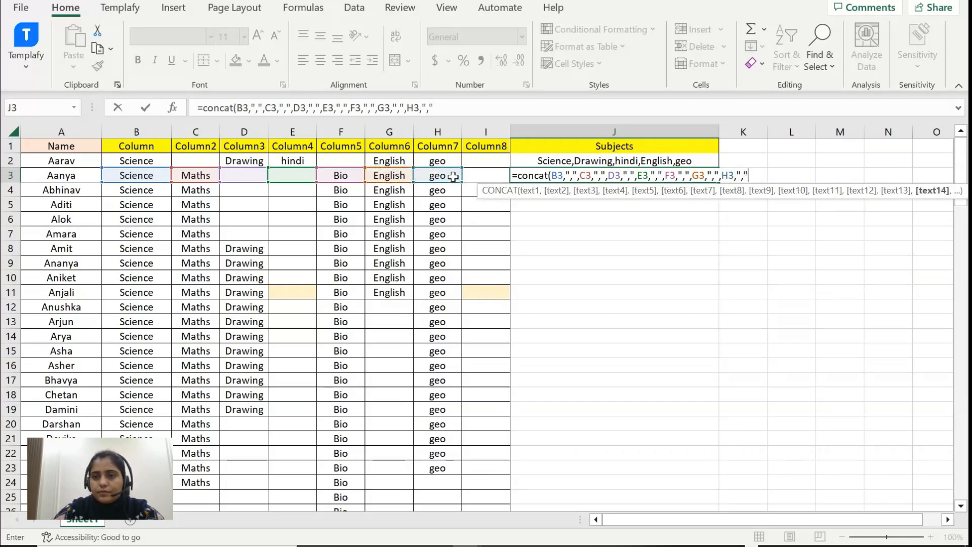
type(",")
left_click(493, 175)
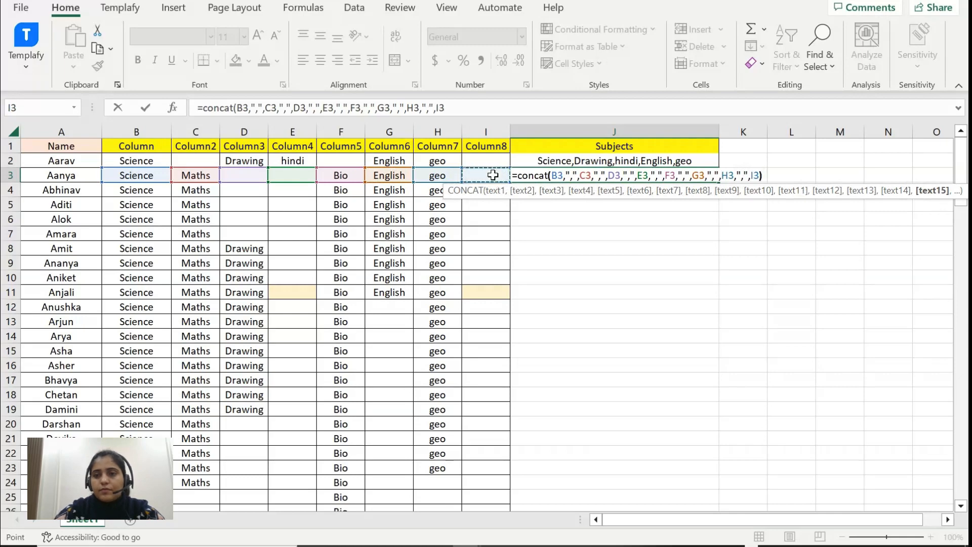
key("Return")
left_click(615, 174)
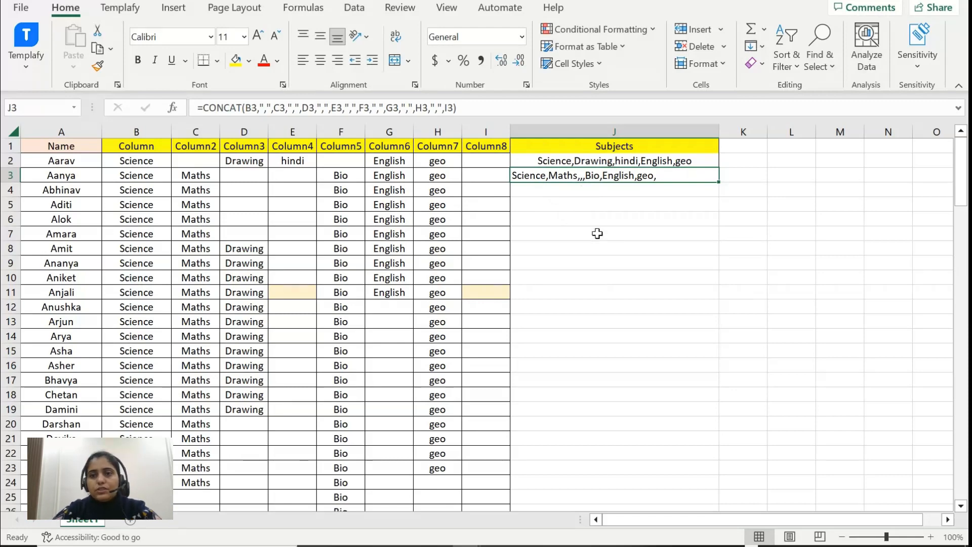
Step: Clear the contents of cells J2 and J3 in the Subjects column
left_click(638, 163)
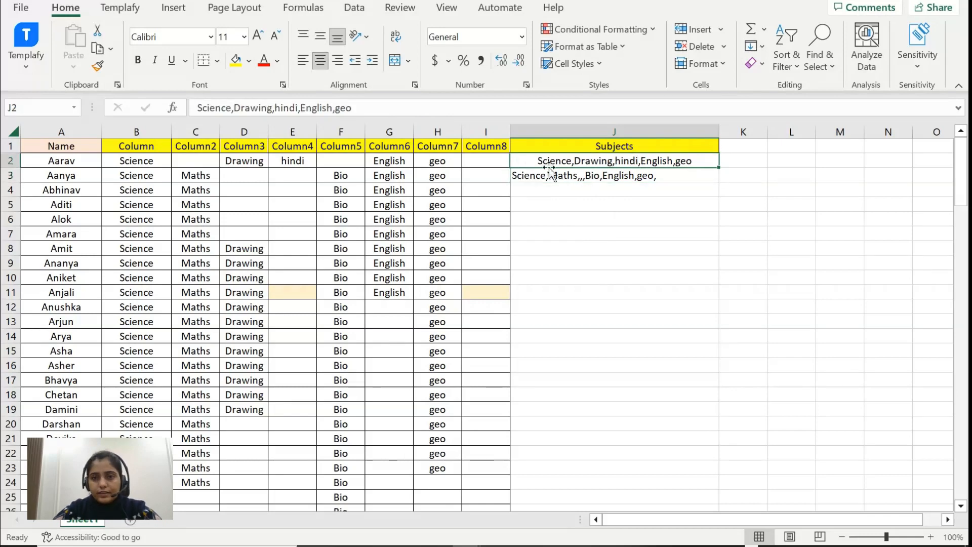
key("Delete")
key("Down")
key("Delete")
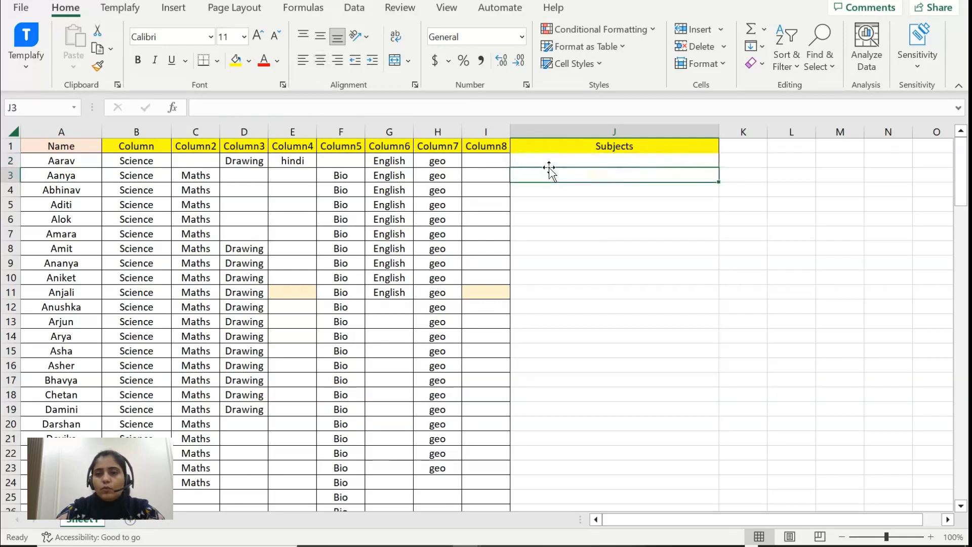
Step: Begin a TEXTJOIN formula in J2 with "," as the delimiter and TRUE to ignore empty cells
key("Up")
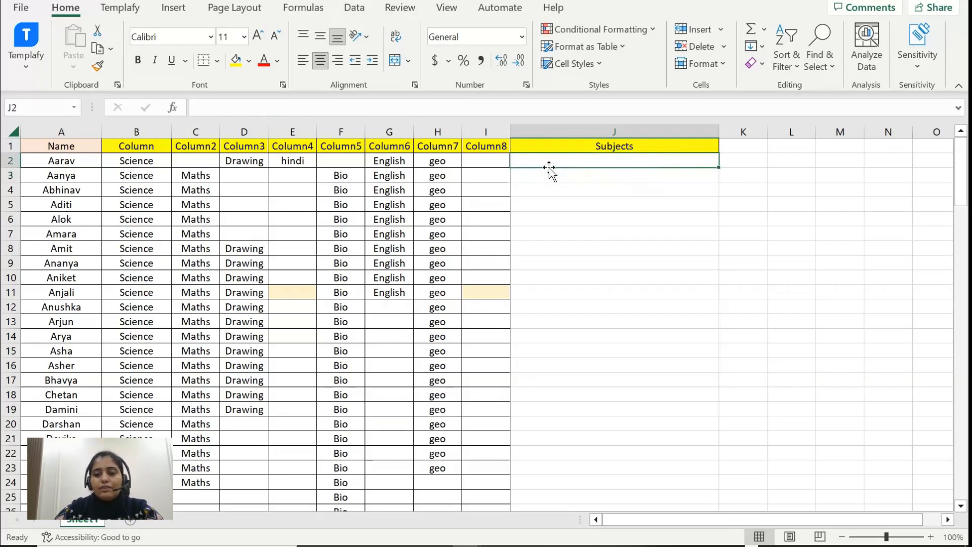
type("=text")
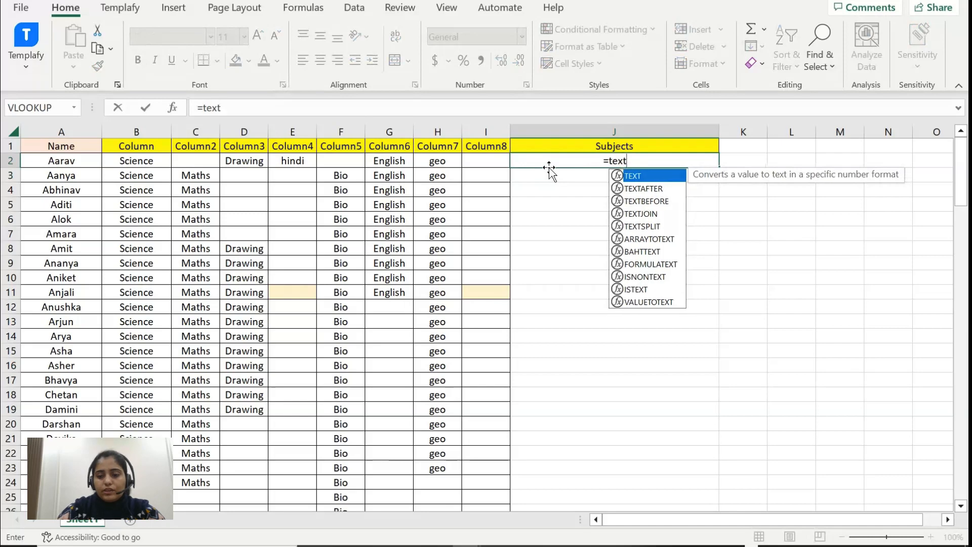
type("join")
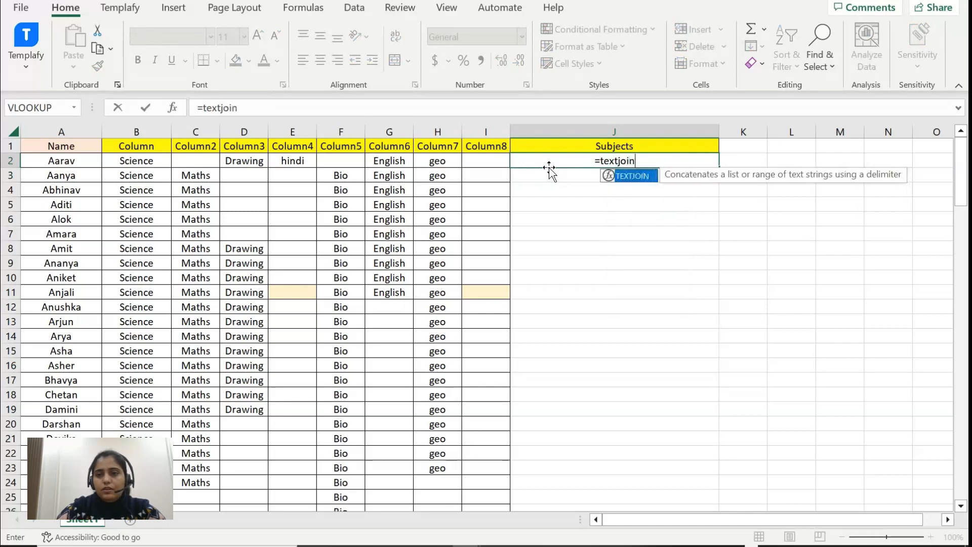
type("(")
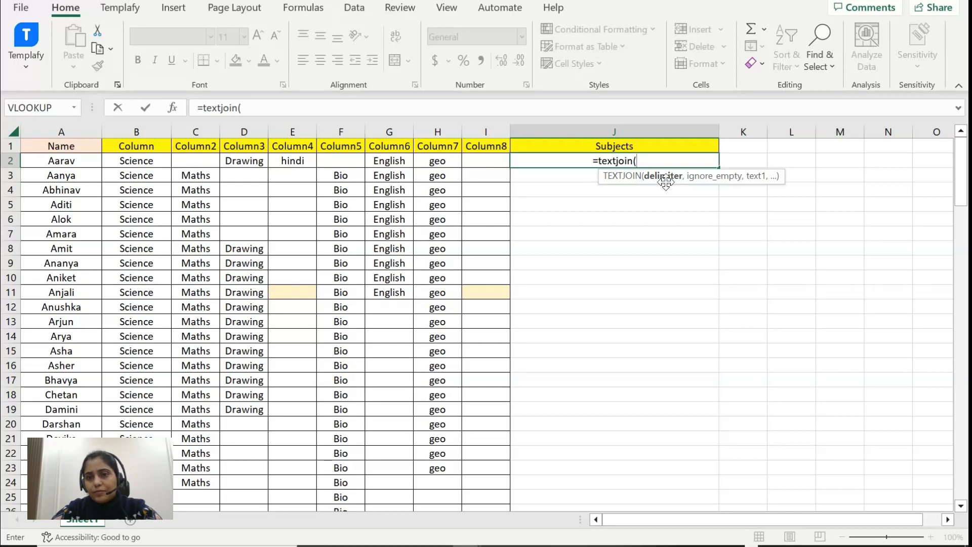
type("\",\",")
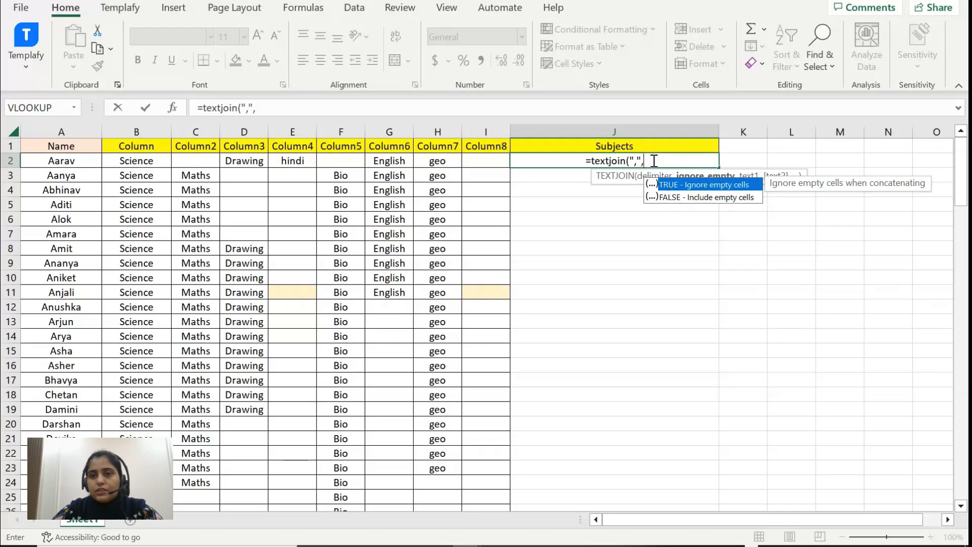
type("Truem")
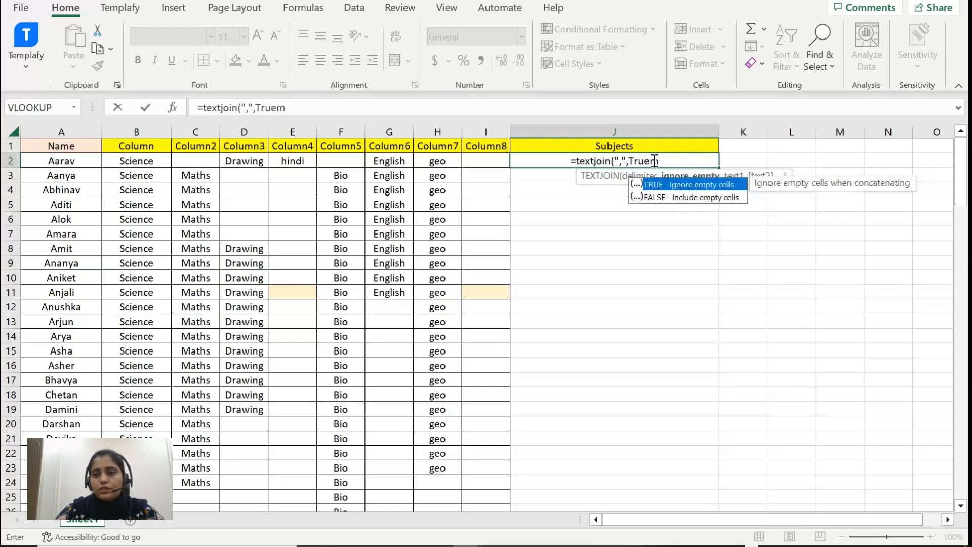
key("BackSpace")
type(",")
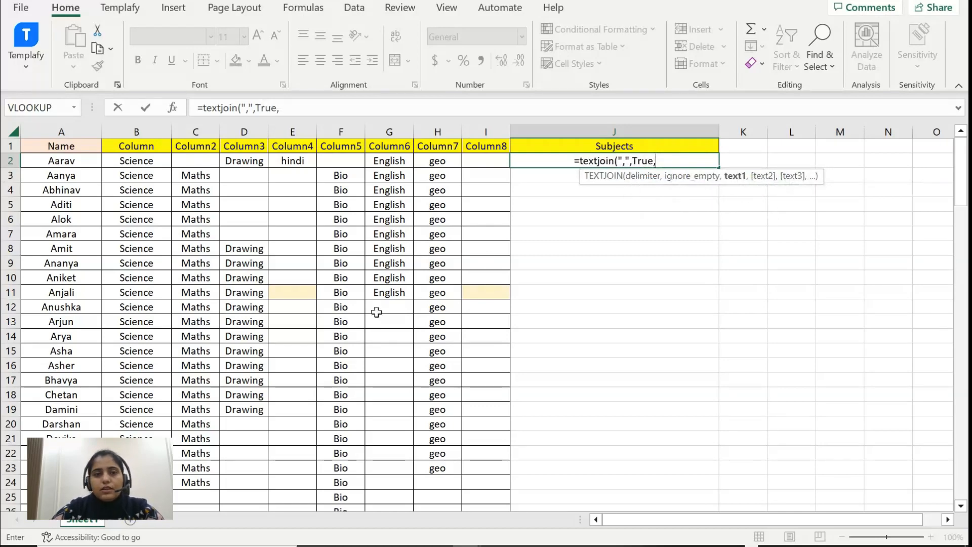
Step: Complete J2's TEXTJOIN formula with the range B2:I2, enter it and fill it down the whole Subjects column
left_click_drag(134, 161, 466, 160)
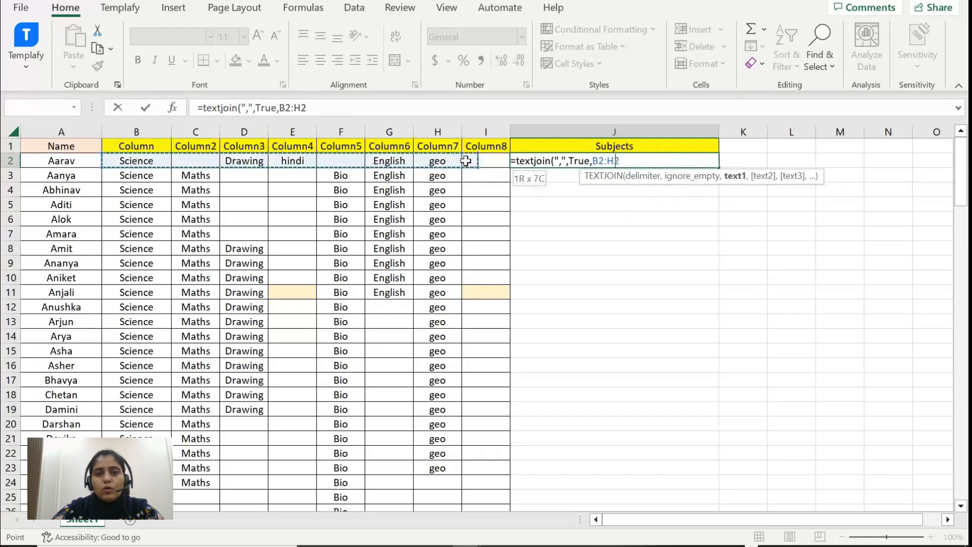
type(")")
key("Return")
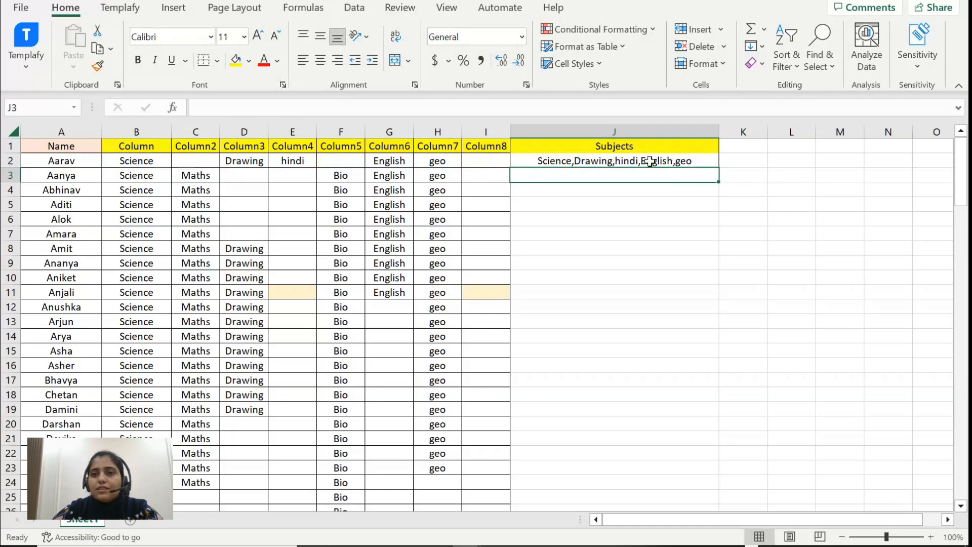
left_click(672, 161)
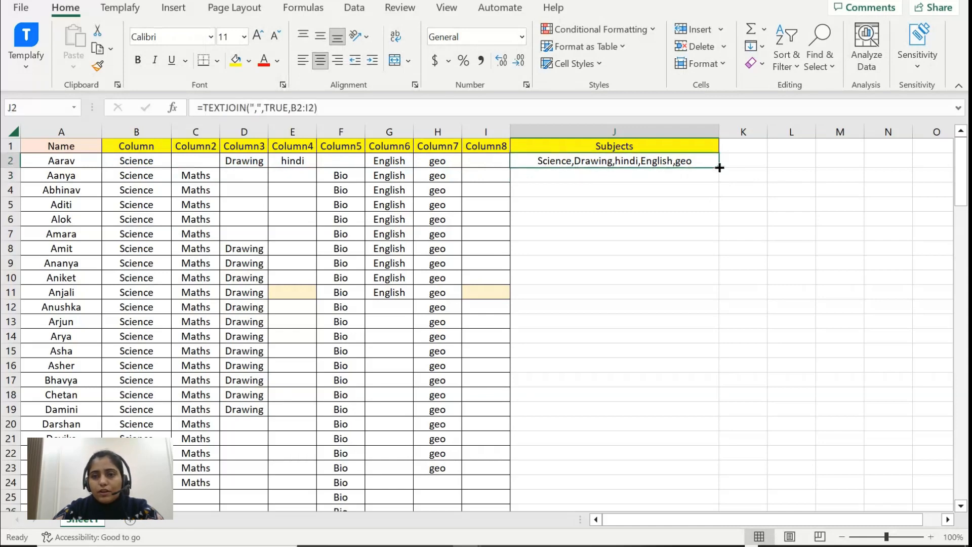
double_click(720, 168)
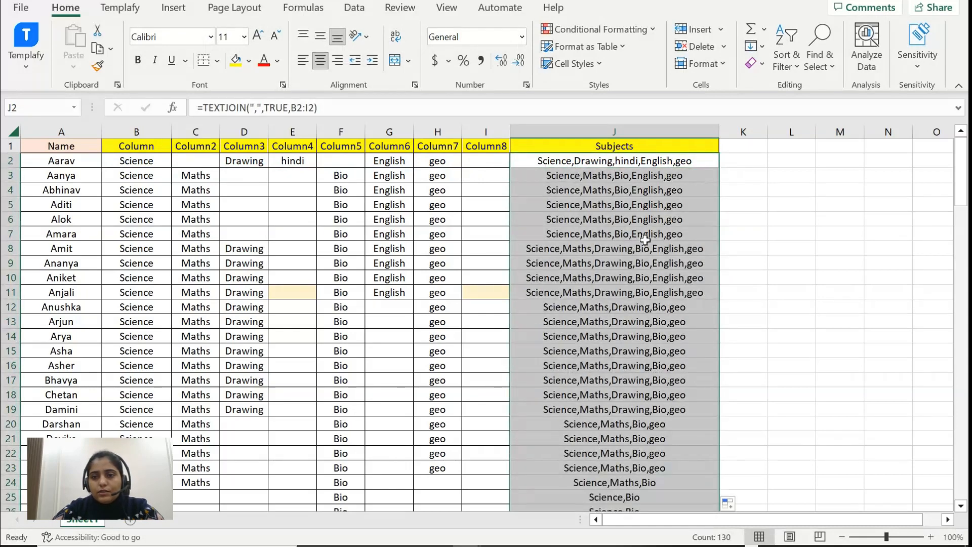
Step: Examine the filled Subjects column down to row 131, comparing the joined lists with their subject columns, and return to J2
key("ctrl+Down")
key("Left")
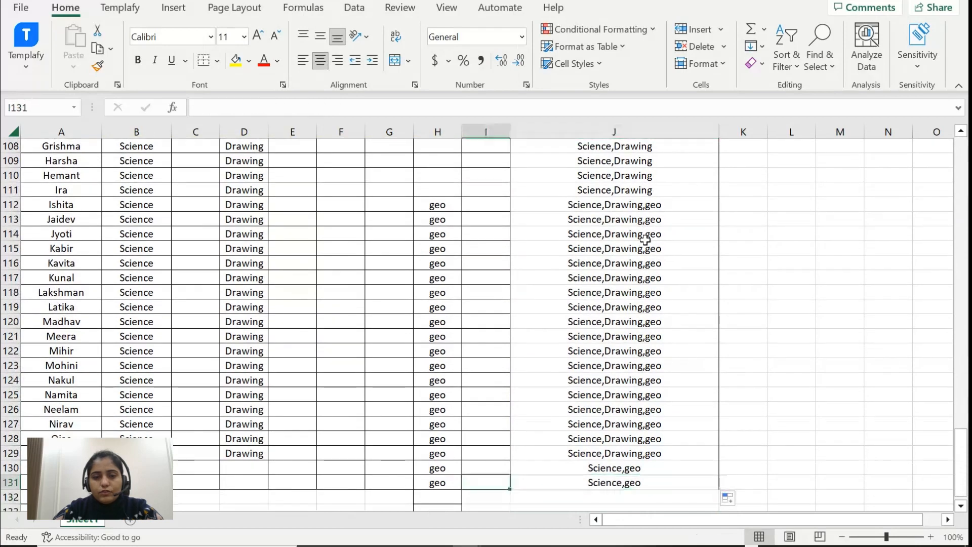
key("Left")
key("Left")
key("Left")
key("Left")
key("Left")
key("Left")
key("Left")
key("Left")
key("Right")
key("Right")
key("Right")
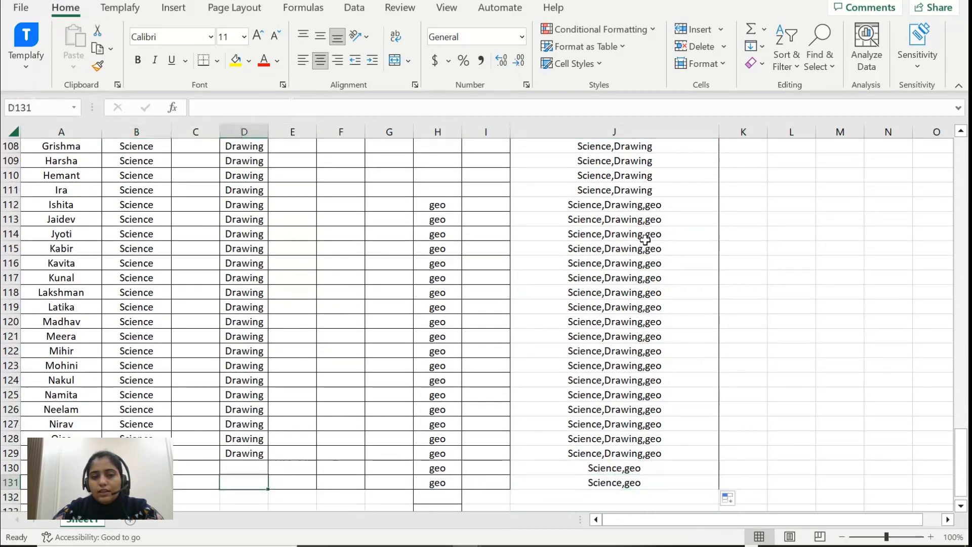
key("Right")
key("Right")
key("Right")
key("Right")
key("Right")
key("Right")
key("Up")
key("Down")
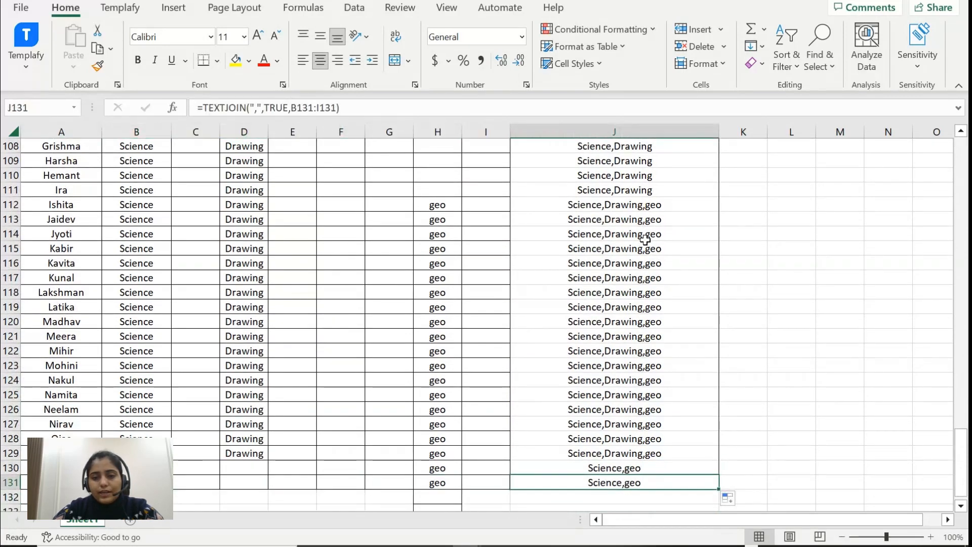
key("Up")
key("Left")
key("Left")
key("Right")
key("Right")
key("Right")
key("Up")
key("Up")
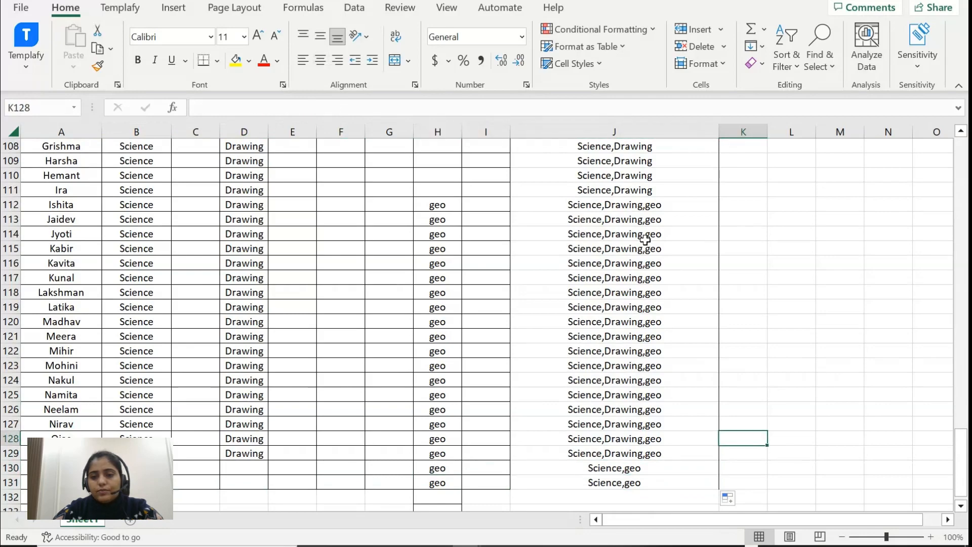
key("Left")
key("ctrl+Up")
key("Down")
key("Down")
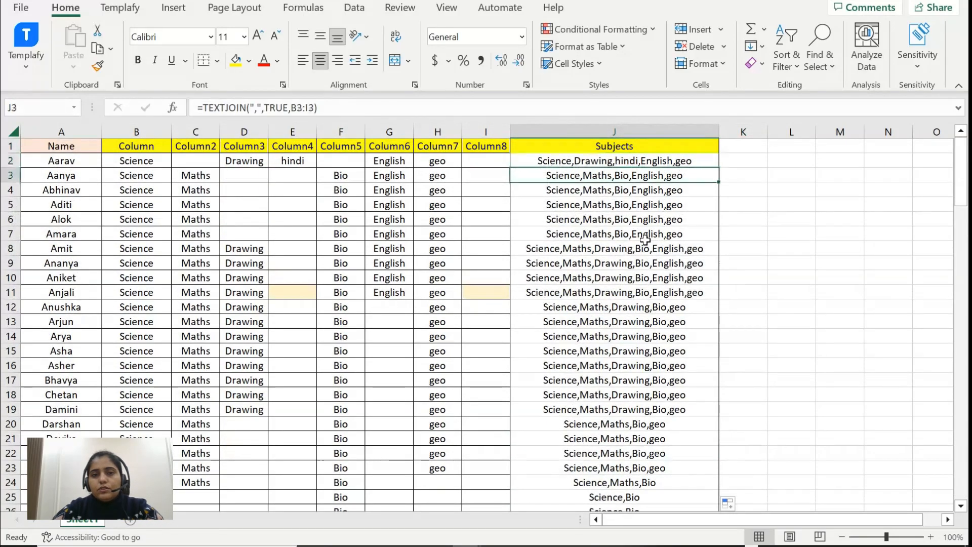
key("Up")
key("Down")
key("Up")
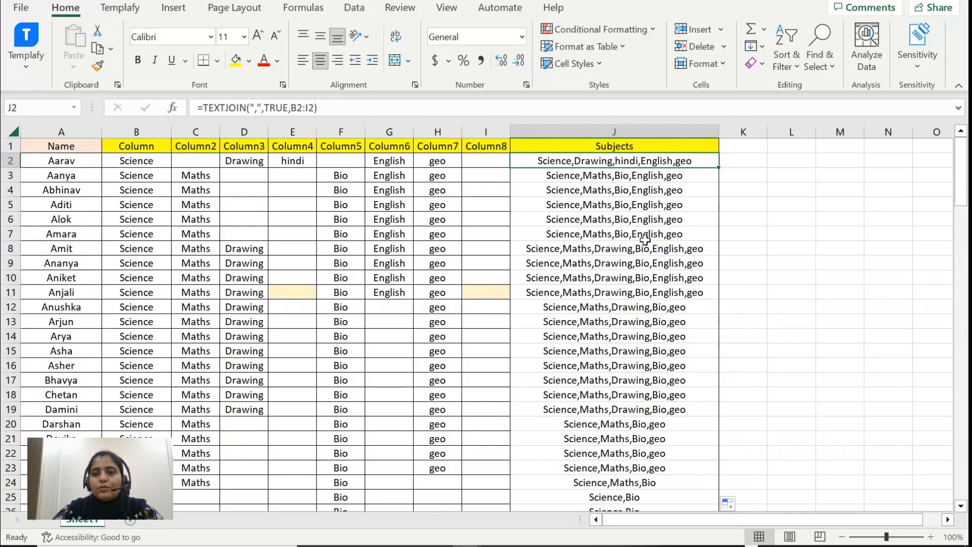
Step: Enter a TEXTJOIN formula in K2 that joins B2:I2 with ":" as the delimiter and FALSE to include empty cells
left_click(748, 160)
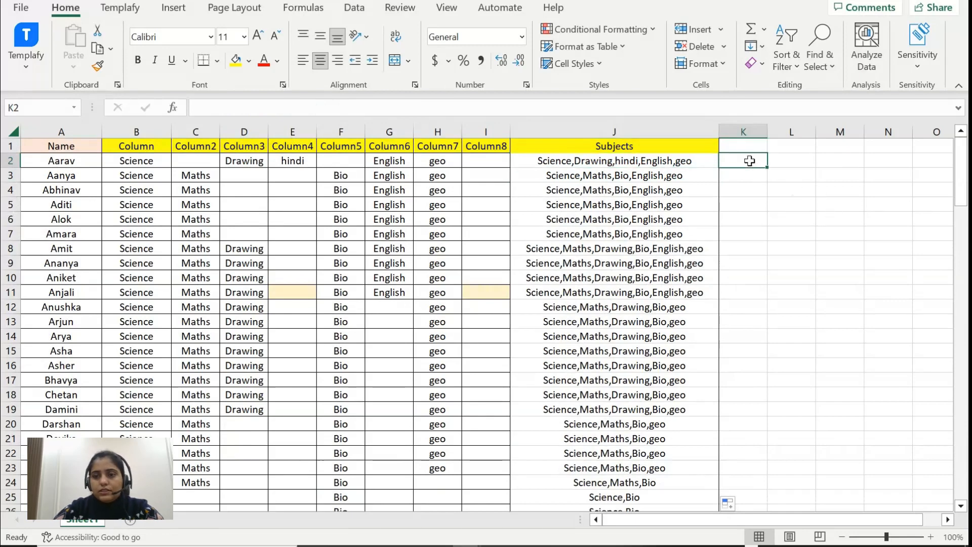
type("=text")
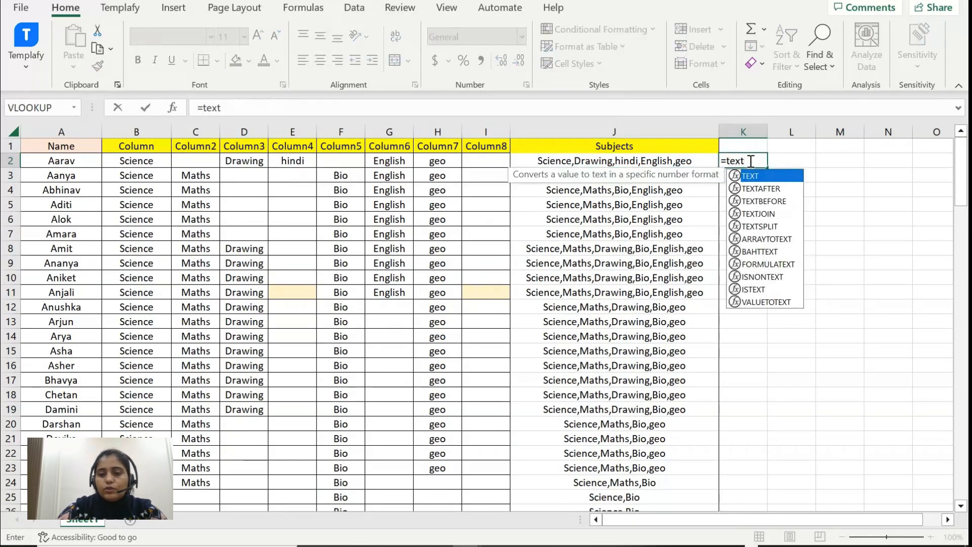
type("(")
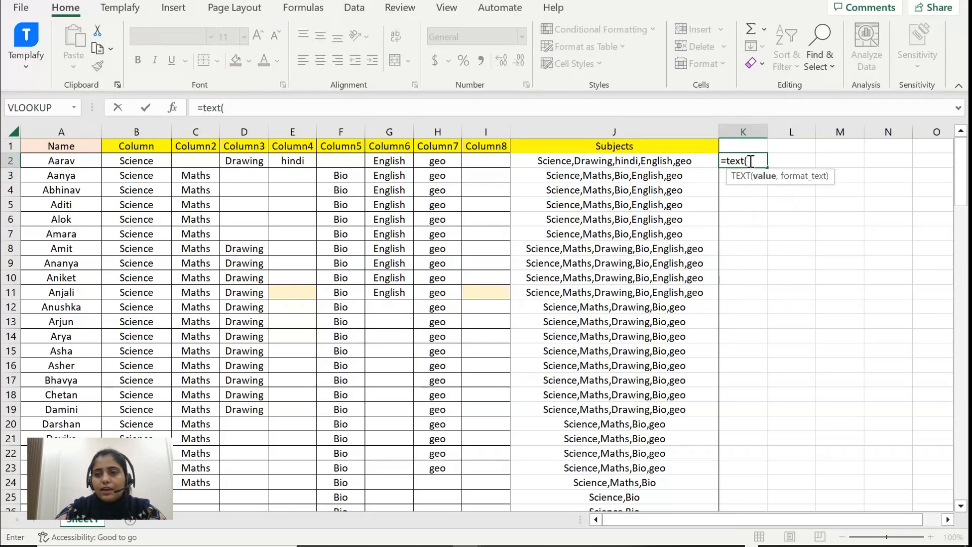
key("BackSpace")
type("join")
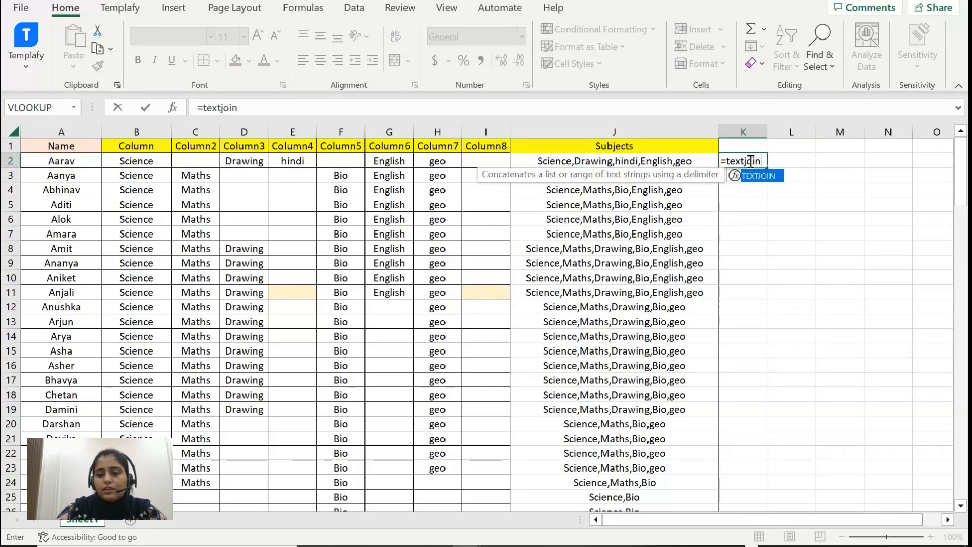
type("(\":")
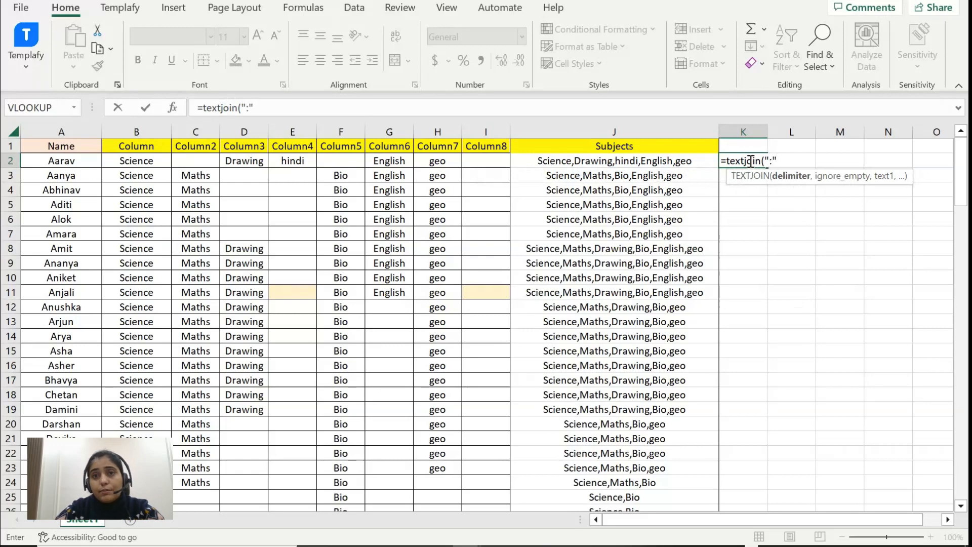
type("\",")
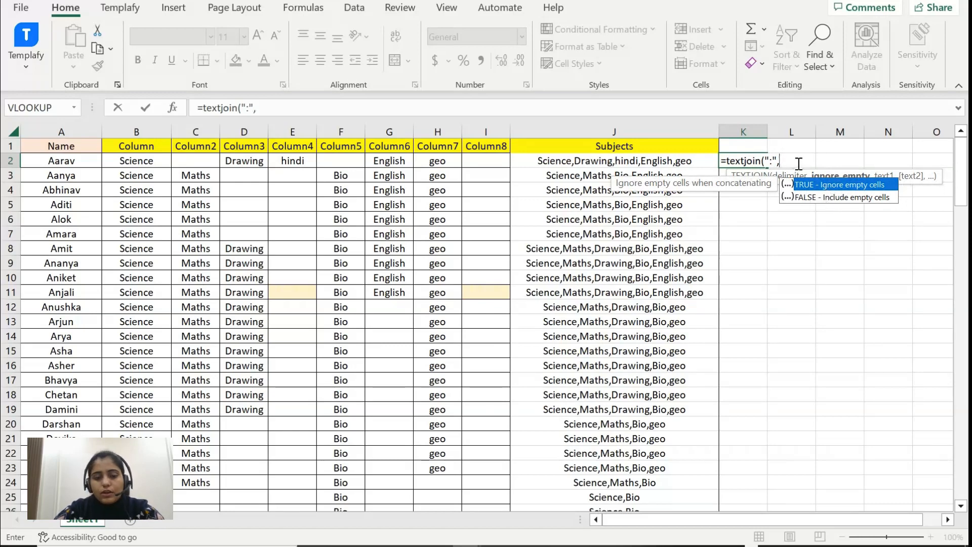
type("alse,")
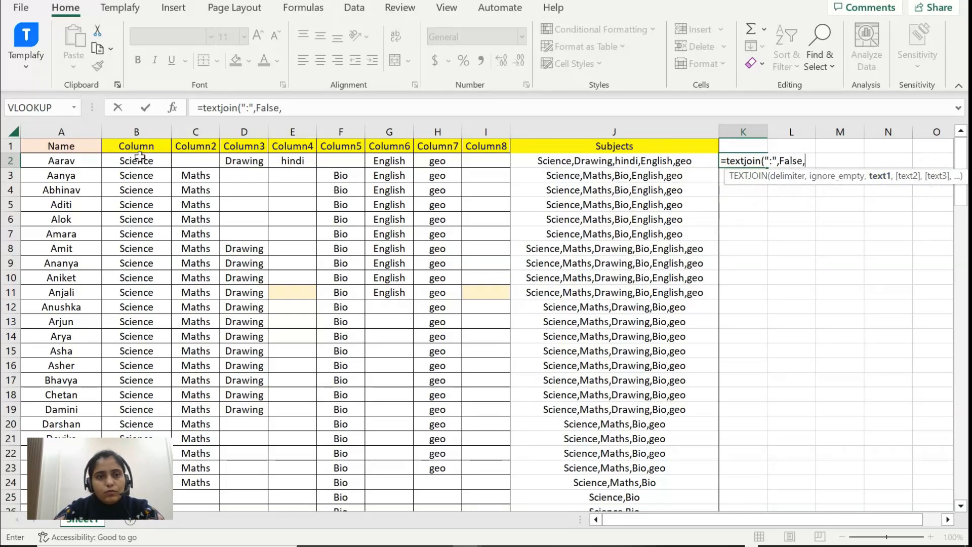
left_click_drag(122, 161, 473, 161)
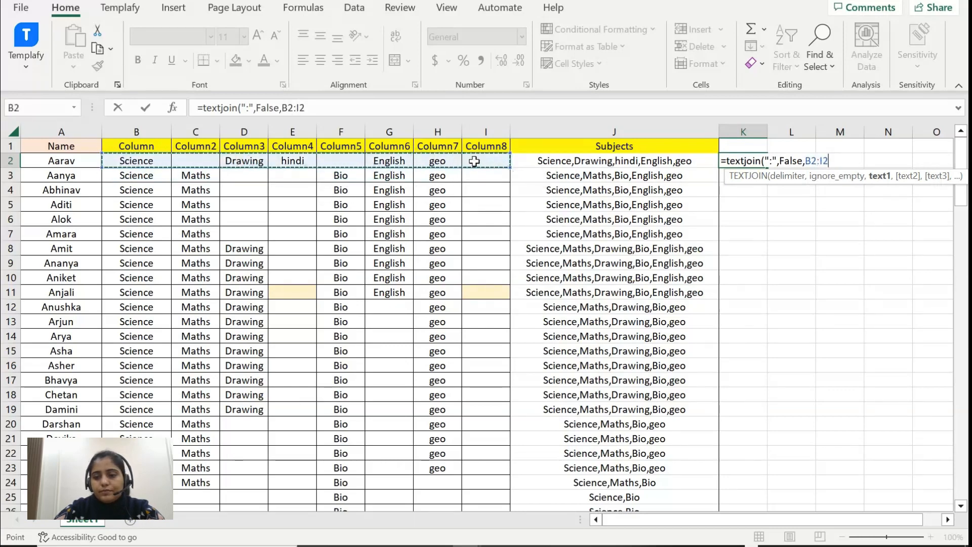
type(")")
key("Return")
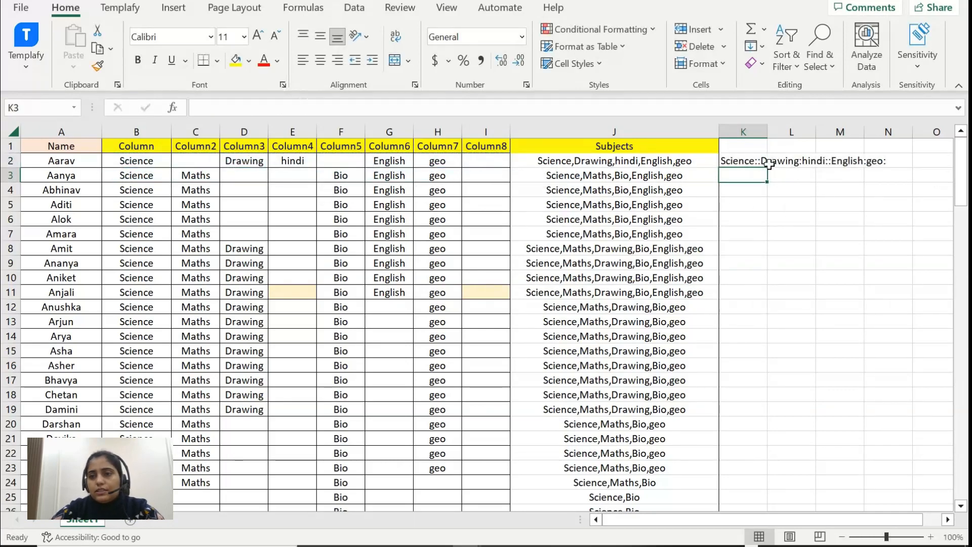
Step: Auto-fit the width of column K to the joined text in K2
left_click(758, 160)
left_click(766, 143)
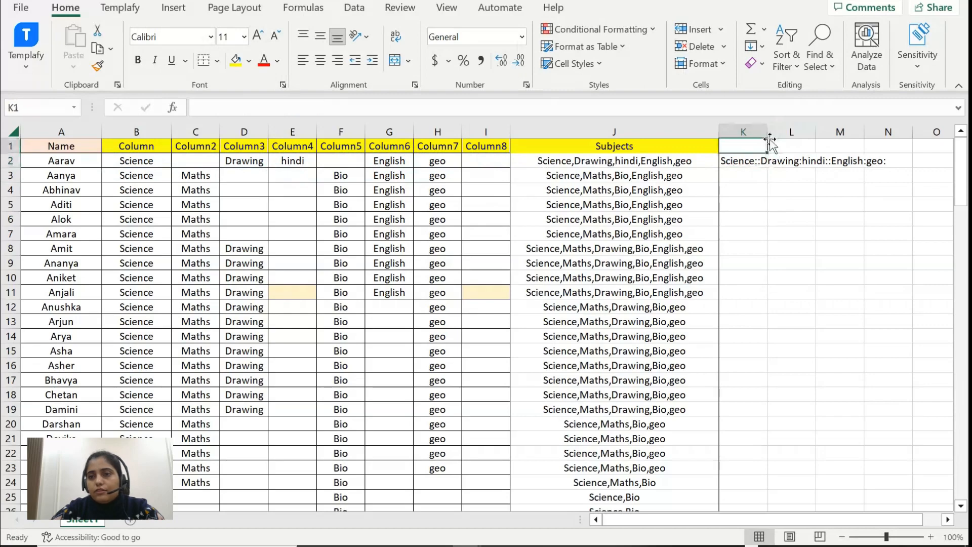
left_click_drag(768, 130, 767, 131)
double_click(767, 131)
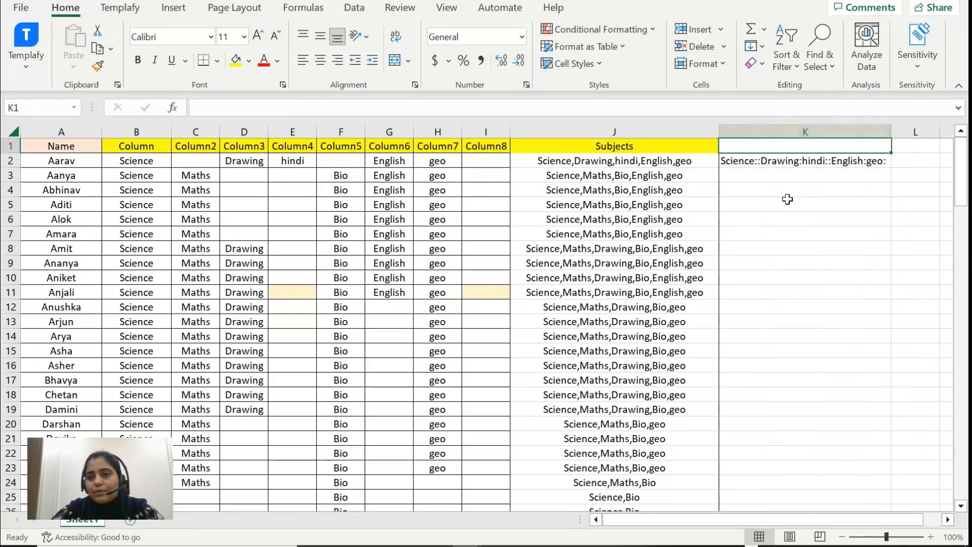
Step: Change the ignore_empty argument of K2's TEXTJOIN formula to TRUE
left_click(931, 537)
left_click(931, 537)
left_click(930, 537)
left_click(930, 537)
left_click(931, 537)
left_click(931, 536)
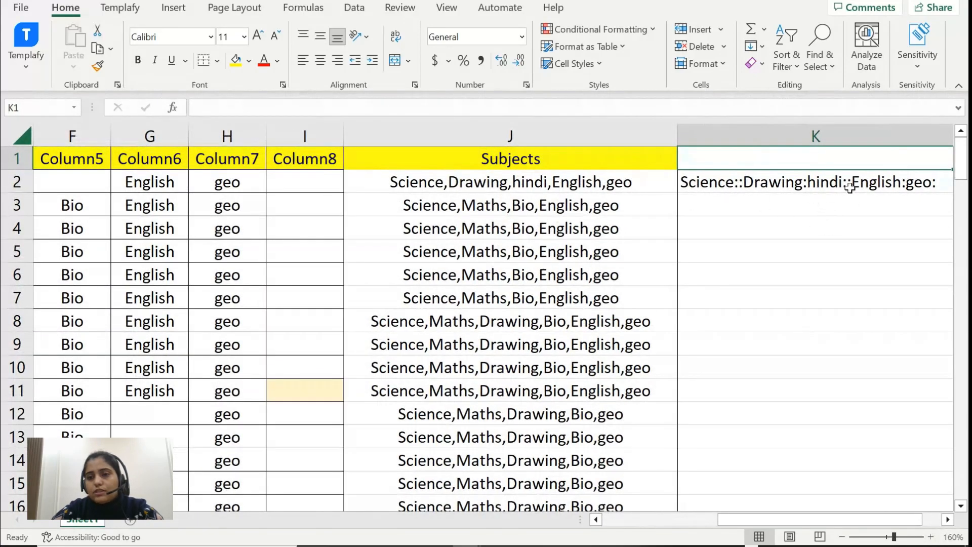
left_click(784, 184)
double_click(275, 109)
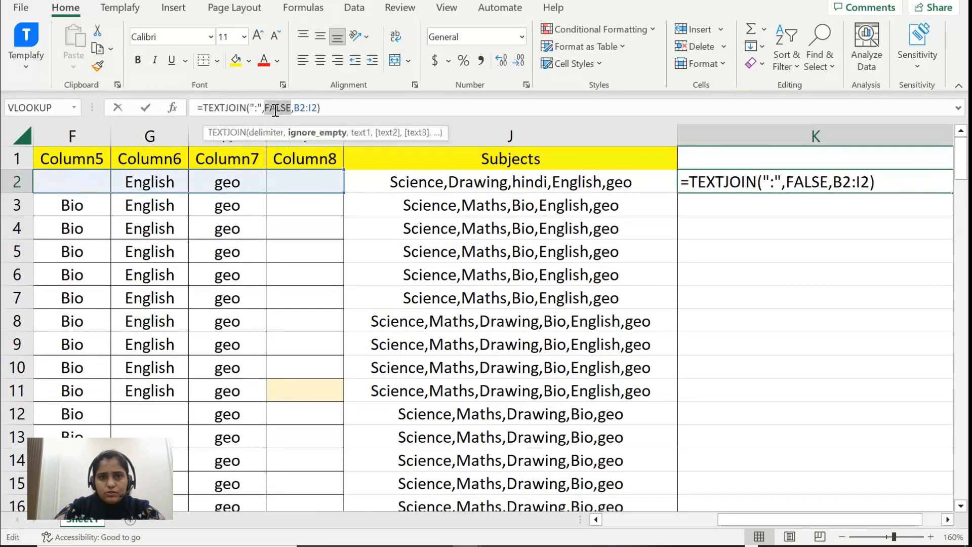
type("T")
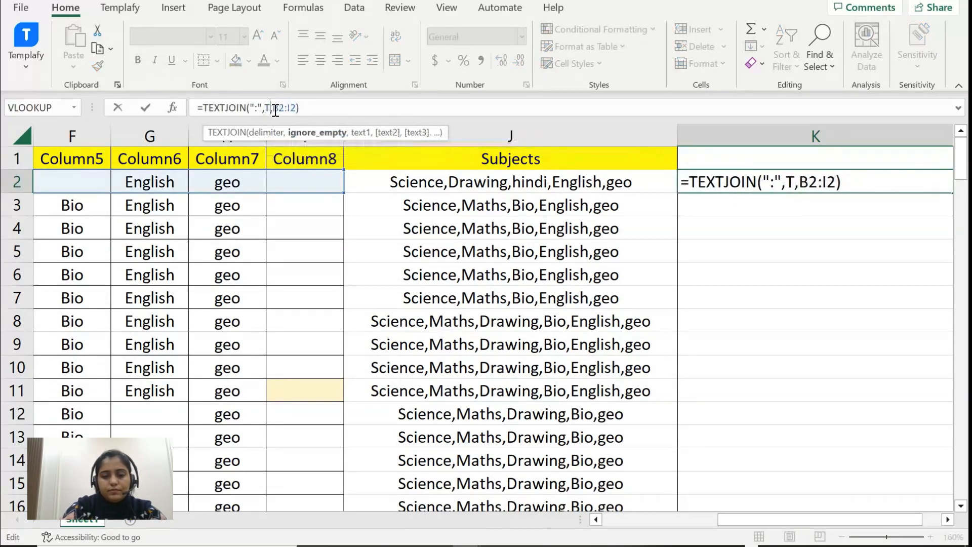
type("rue")
key("Return")
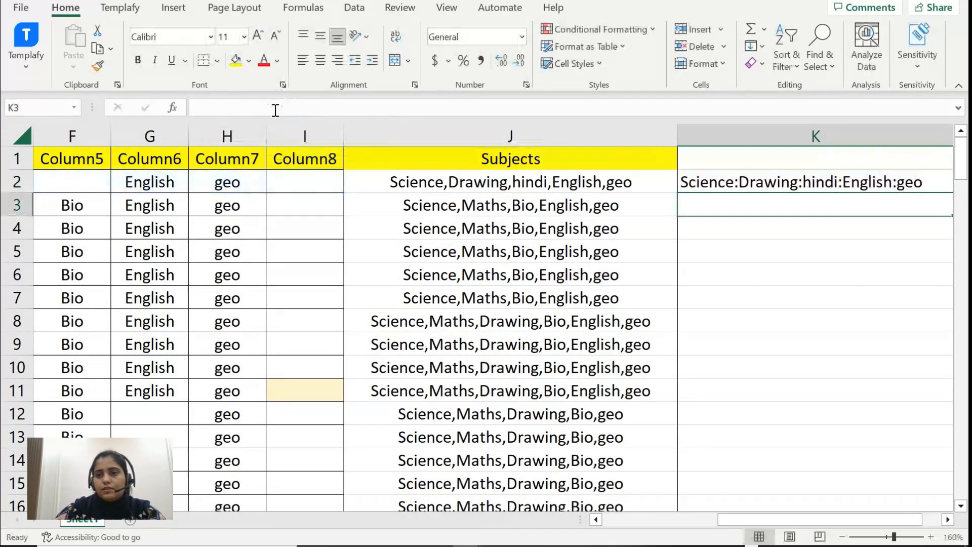
left_click(731, 185)
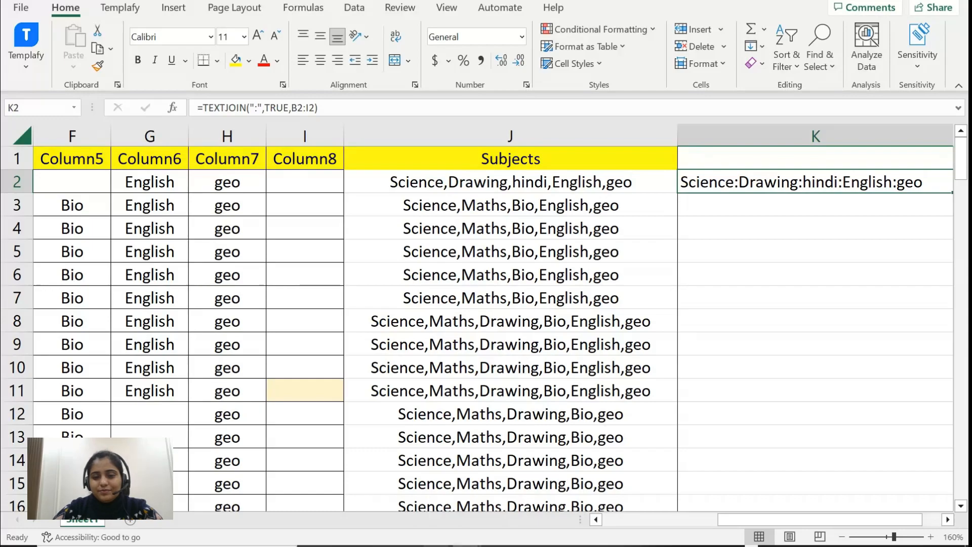
scroll(646, 336, "down", 5, "ctrl")
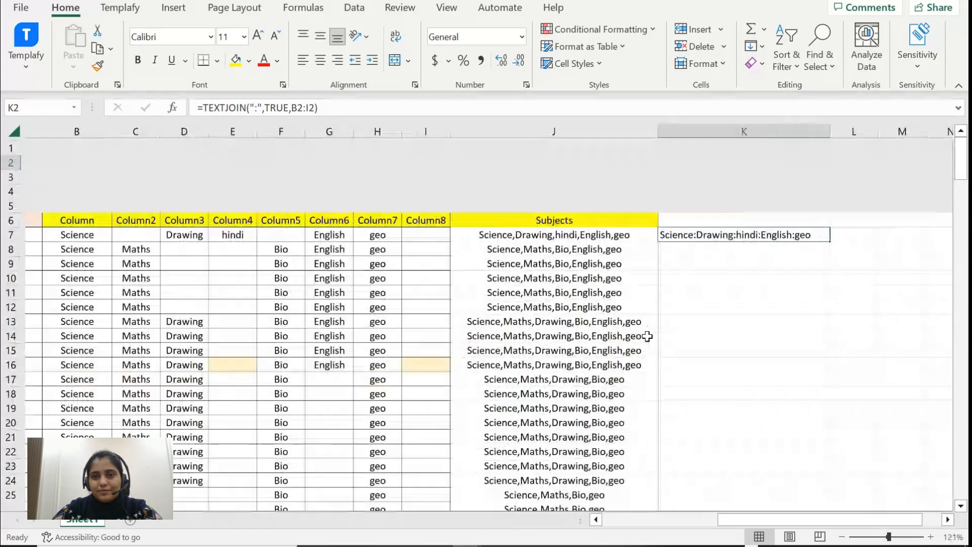
left_click(642, 546)
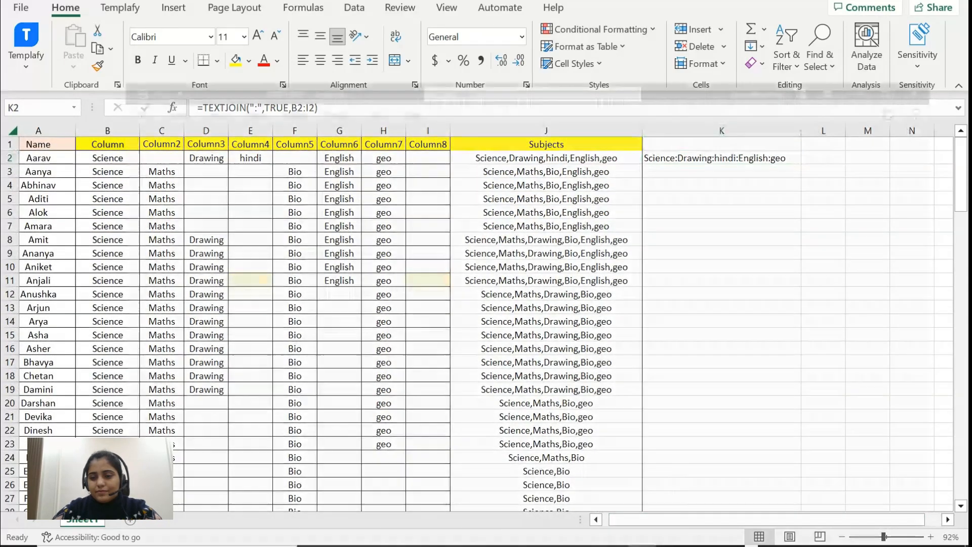